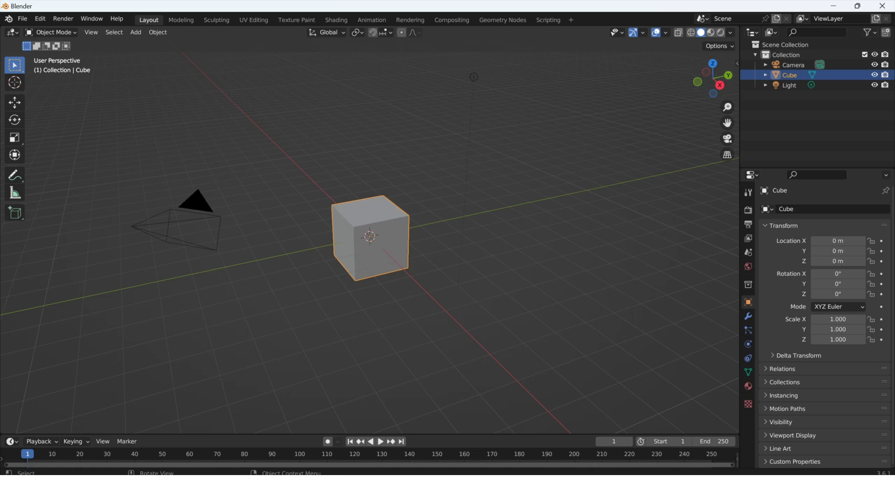
Add a UV sphere and move it about 3.42 m along the X axis, clear of the cube.
key(shift+a)
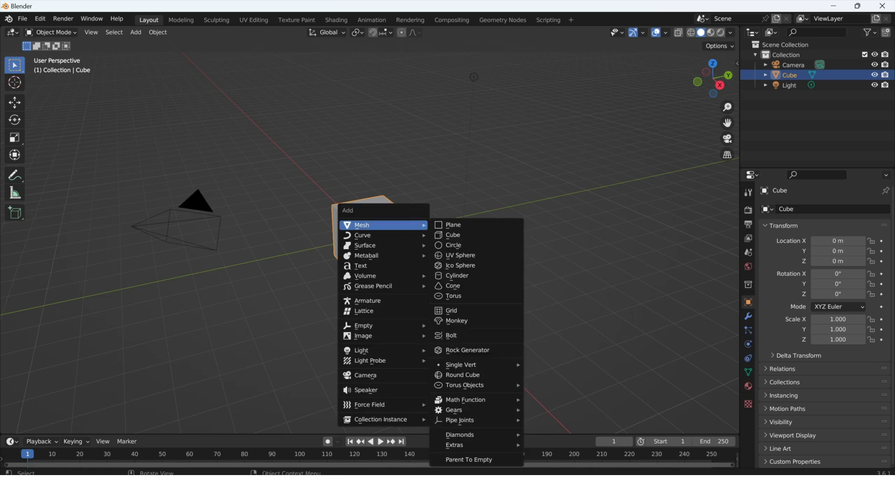
click(460, 255)
middle_drag(460, 255, 485, 243)
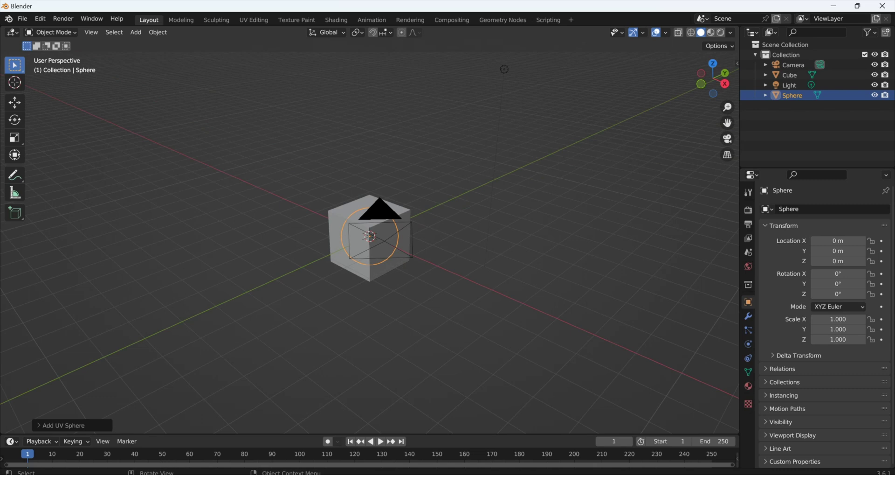
click(14, 103)
drag(399, 249, 482, 285)
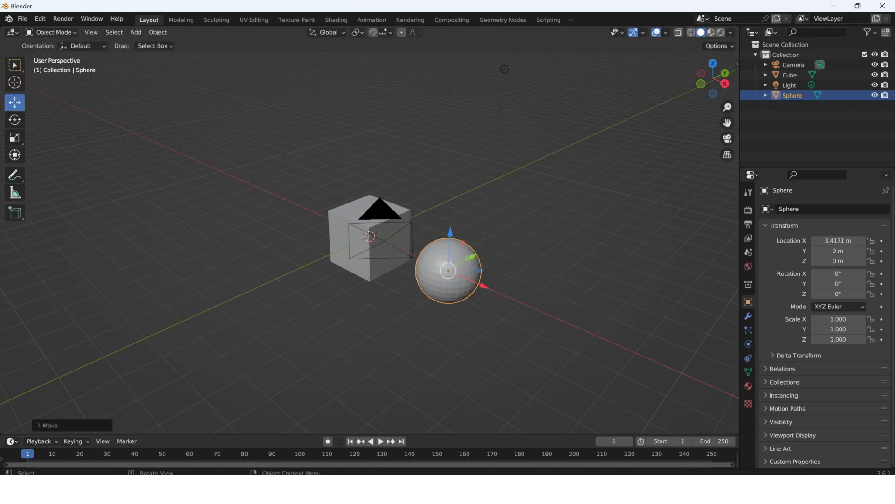
Enter Edit Mode on the sphere, display its vertex normals and frame it in the view.
click(50, 32)
click(52, 55)
click(666, 33)
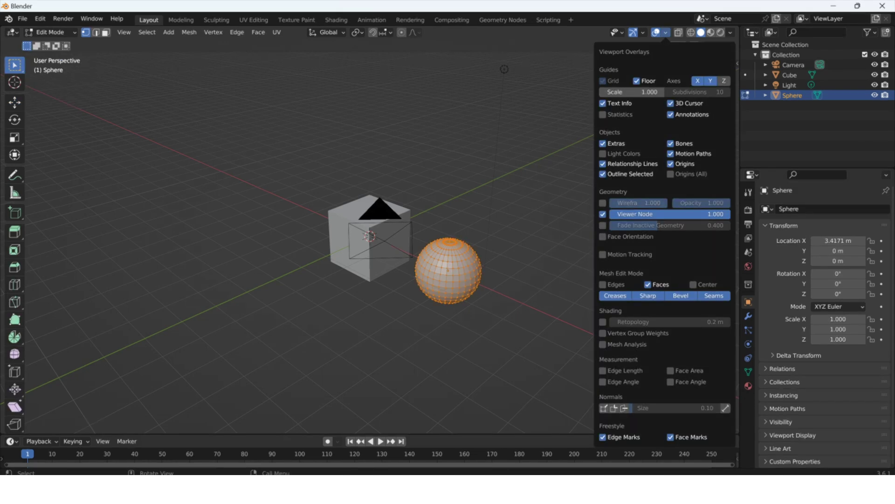
click(604, 408)
key(KP_Decimal)
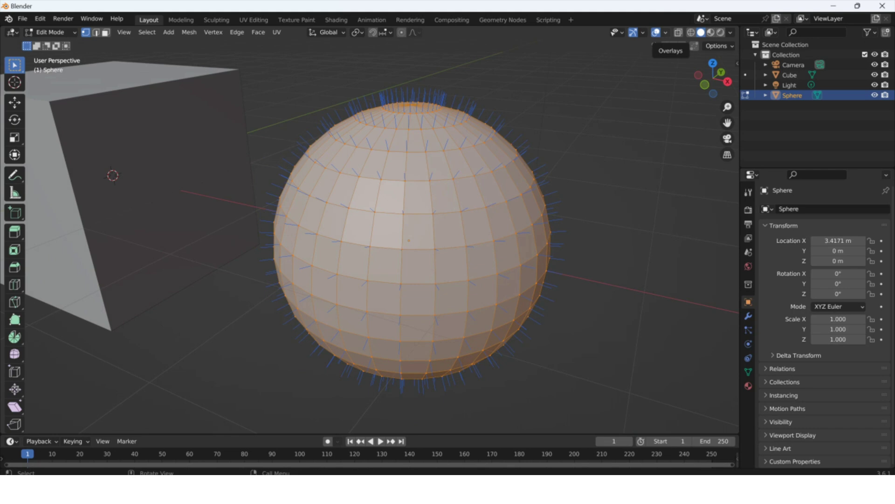
Set the normals display size to 0.20 and show split normals instead of vertex normals on the sphere.
click(665, 33)
drag(662, 408, 637, 408)
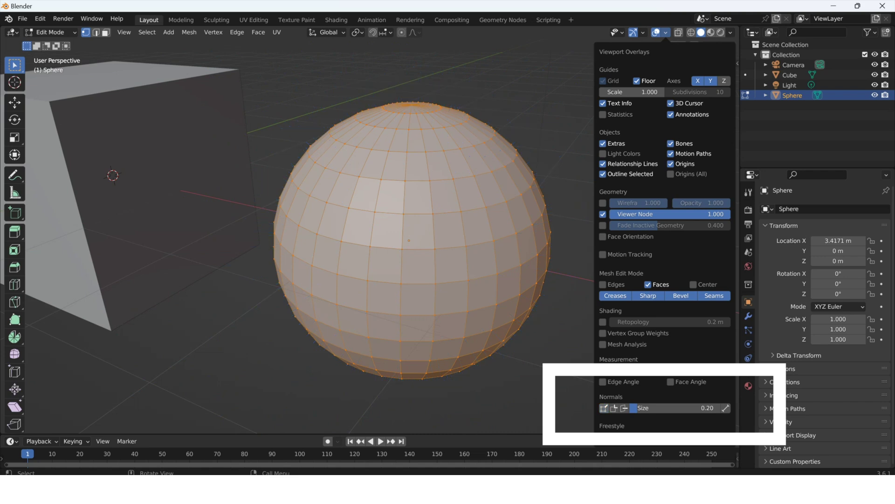
click(624, 407)
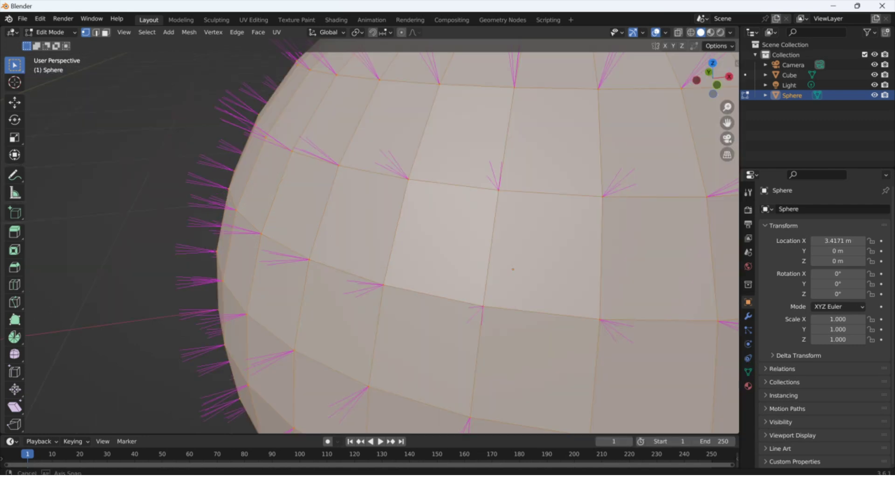
middle_drag(420, 252, 397, 252)
scroll(396, 252, down, 4)
scroll(397, 252, up, 4)
shift+middle_drag(523, 251, 350, 258)
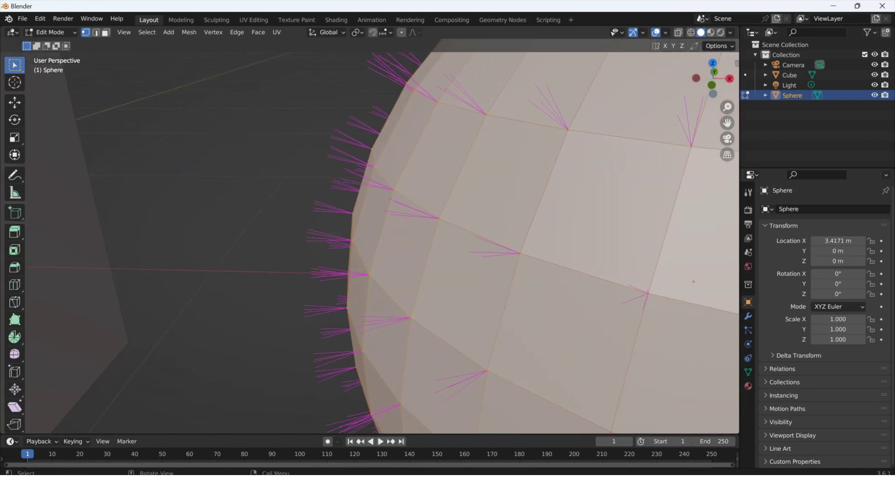
Leave the sphere's Edit Mode, select the cube and examine its split normals in Edit Mode.
click(52, 32)
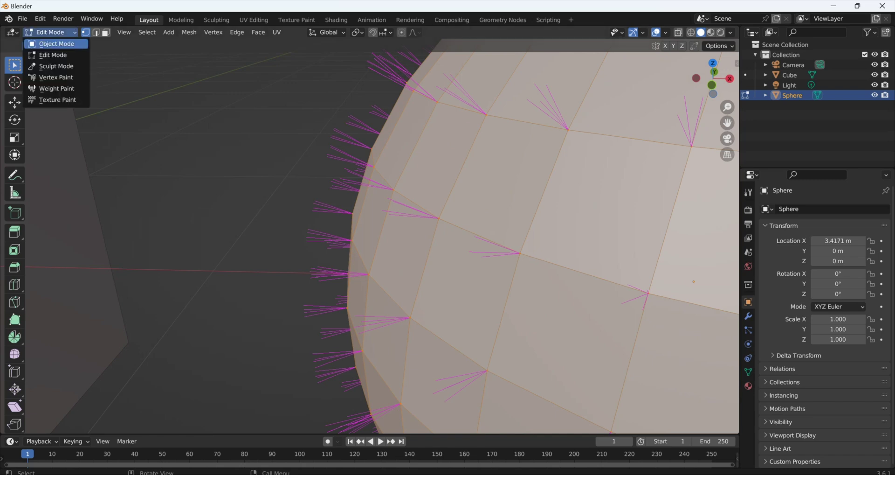
click(55, 43)
scroll(370, 242, down, 4)
middle_drag(373, 252, 460, 254)
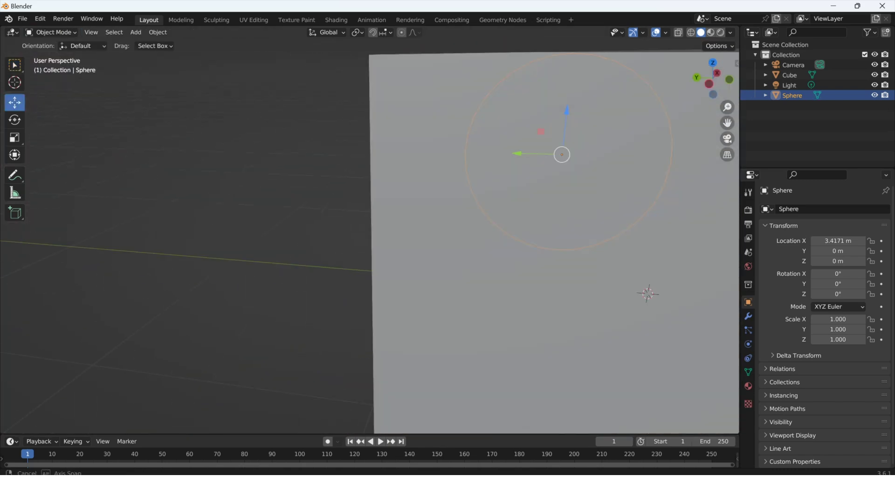
scroll(460, 254, down, 4)
click(455, 271)
click(50, 32)
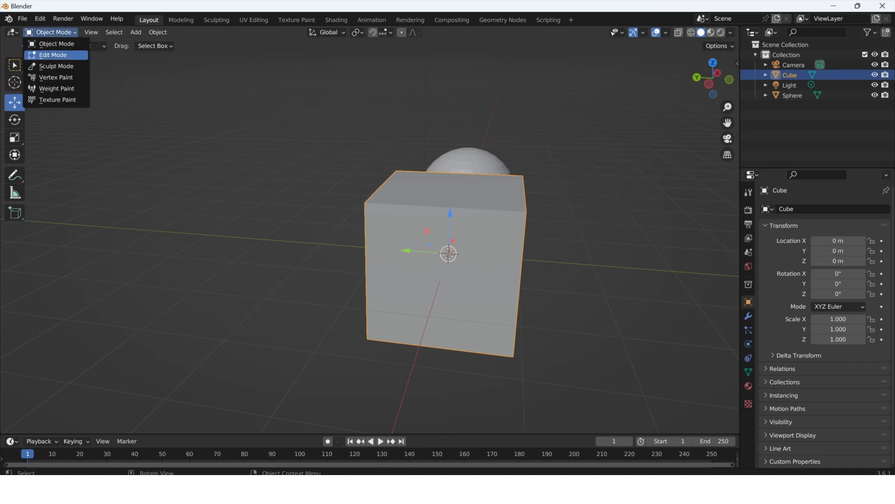
click(47, 55)
scroll(448, 252, up, 5)
middle_drag(420, 252, 480, 266)
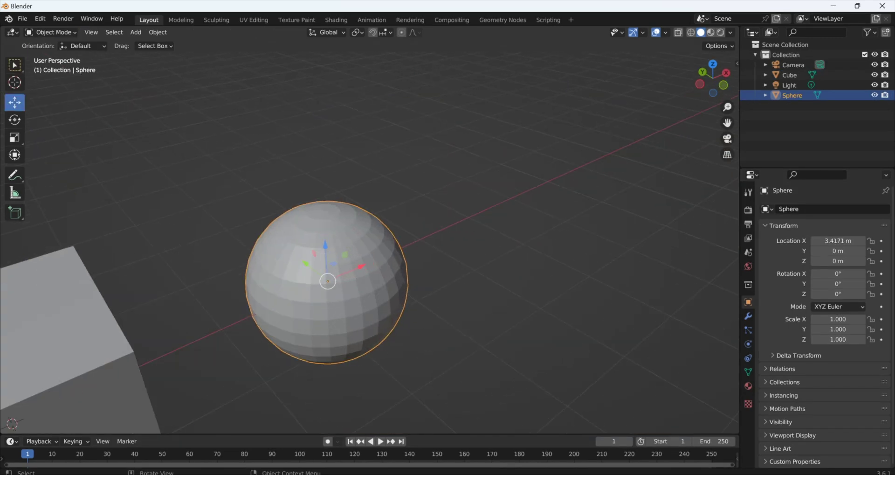
Try Shade Smooth on the sphere's faces in Edit Mode and return to Object Mode.
key(Tab)
middle_drag(373, 280, 389, 233)
scroll(389, 233, up, 3)
scroll(389, 233, down, 5)
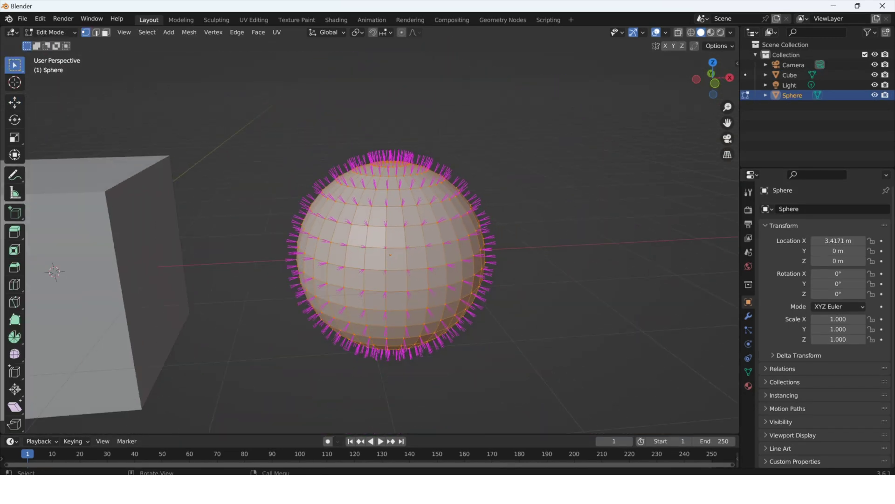
click(258, 31)
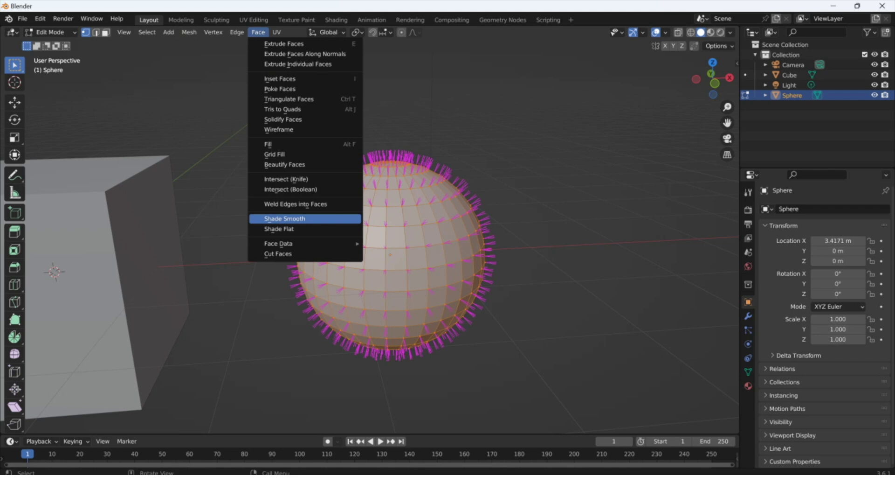
click(285, 219)
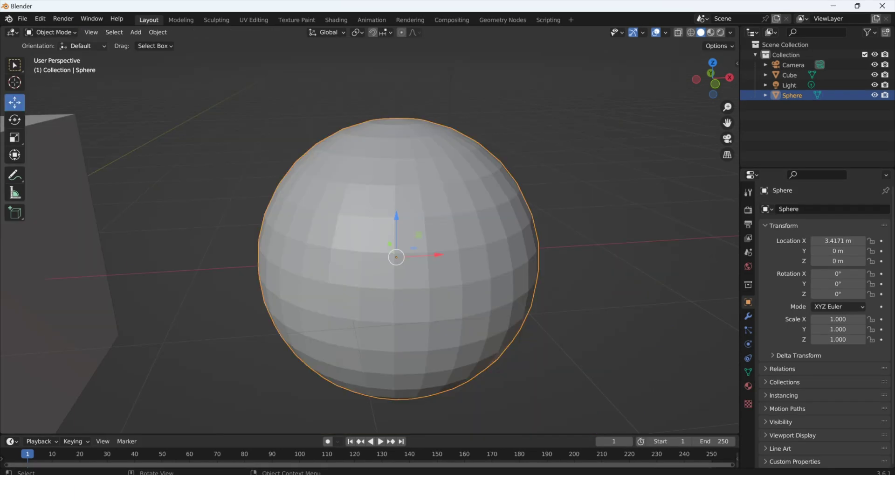
click(54, 33)
click(54, 44)
In camera view, move the cube and sphere together along X, placing the sphere at about 1.89 m.
click(728, 139)
click(396, 238)
shift+click(485, 284)
drag(462, 277, 407, 251)
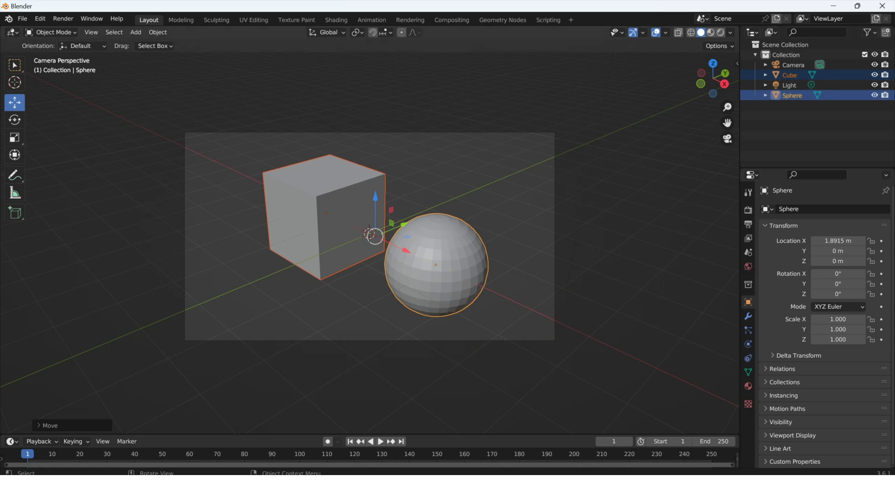
Switch the viewport to rendered shading with the cube and sphere seen closely through the camera.
click(720, 33)
scroll(370, 236, up, 1)
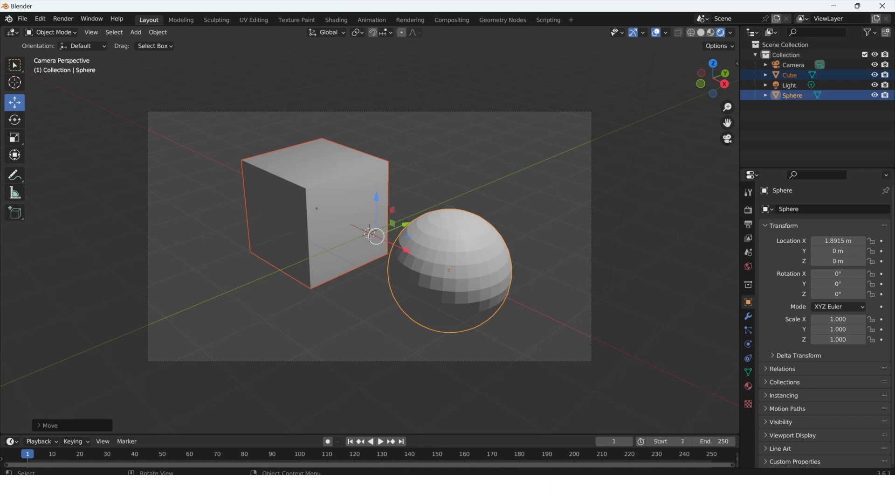
scroll(370, 236, up, 2)
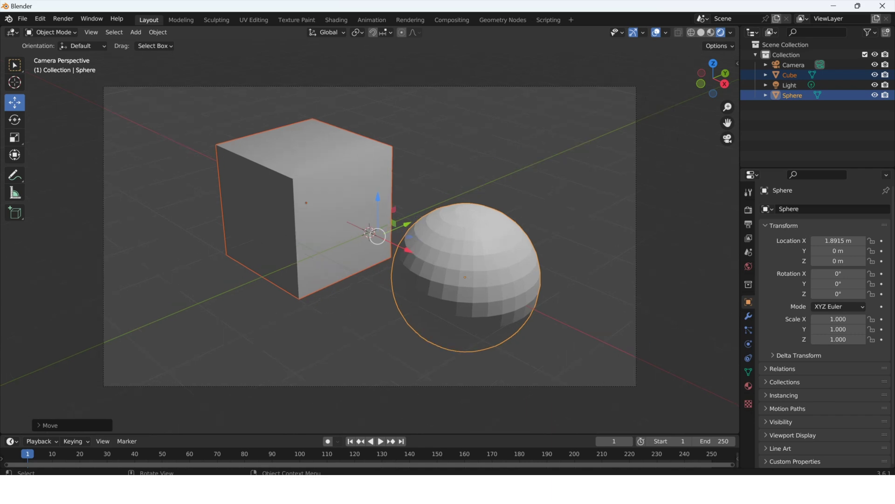
Examine where the camera and light stand relative to the two objects, and go back to the camera view.
middle_drag(370, 237, 360, 251)
scroll(357, 250, down, 4)
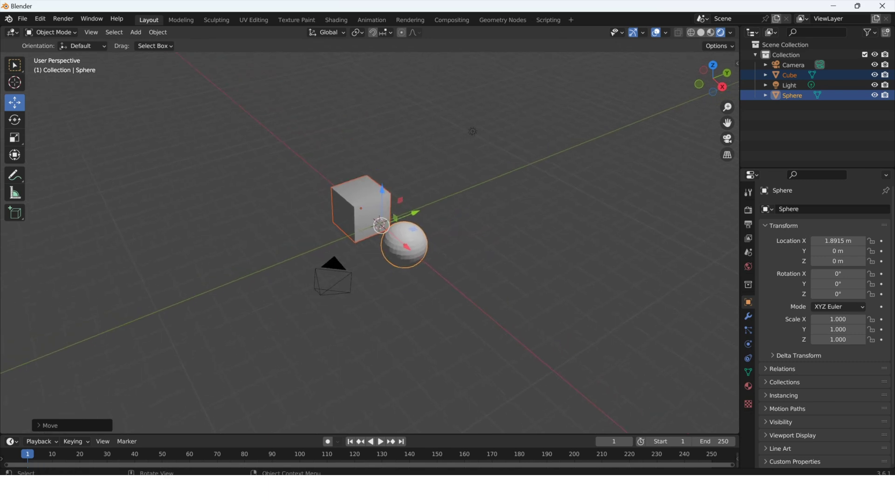
click(334, 281)
click(473, 131)
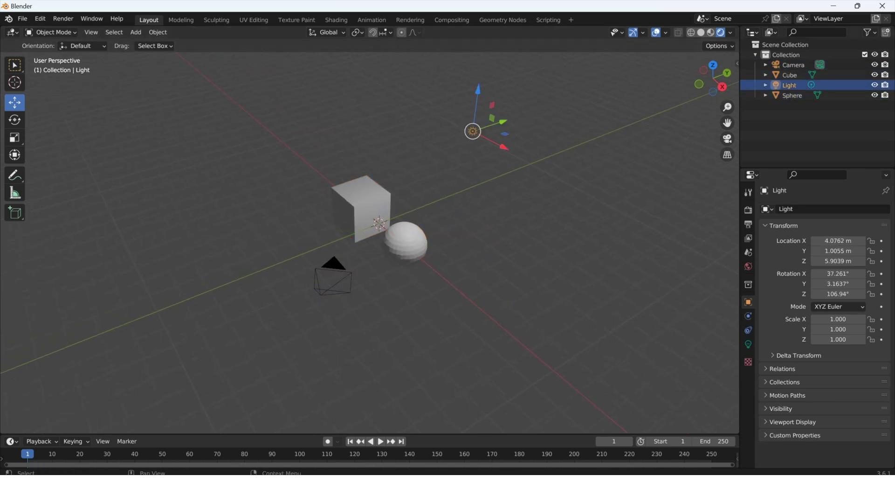
click(728, 138)
scroll(370, 236, down, 3)
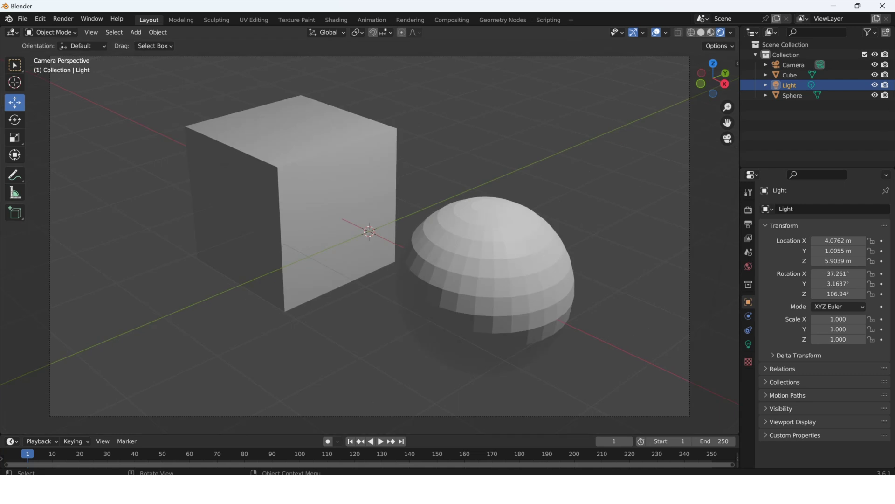
scroll(370, 236, down, 2)
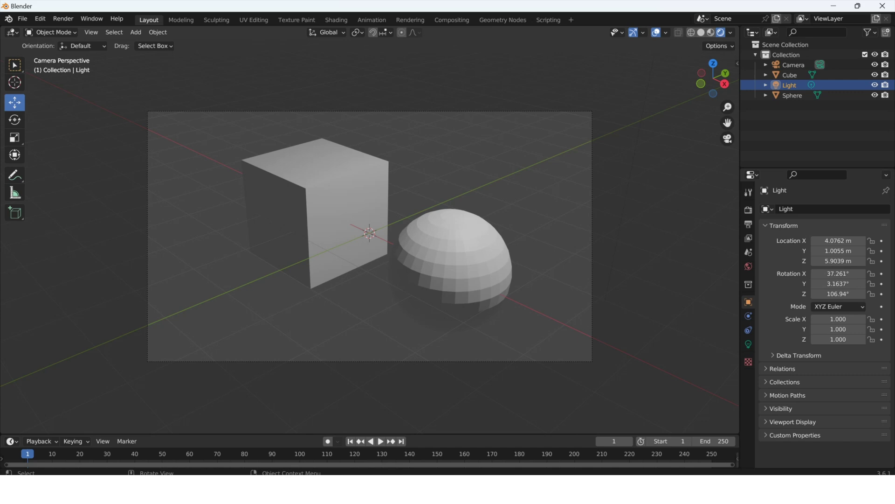
Apply Shade Smooth to the sphere.
click(451, 268)
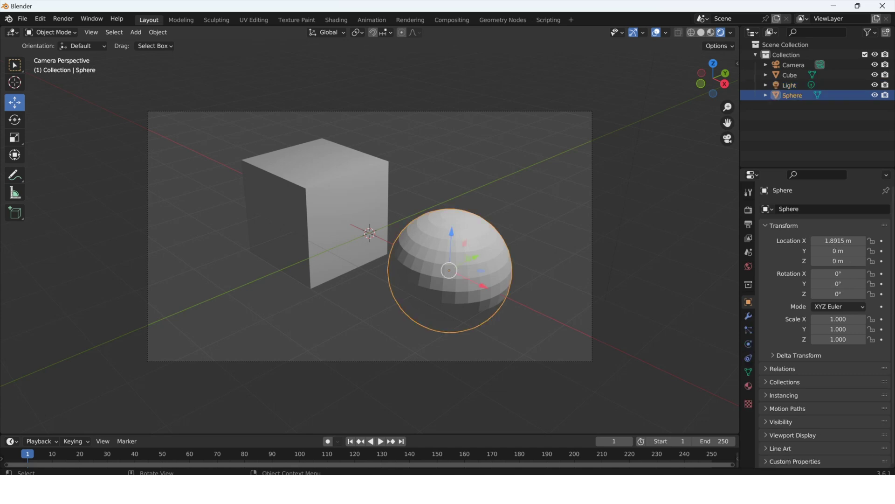
right_click(405, 272)
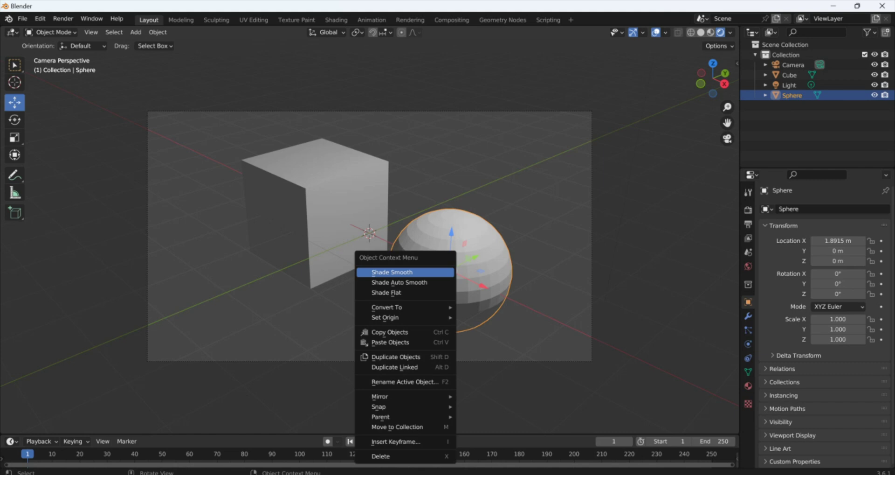
click(392, 272)
scroll(368, 233, up, 2)
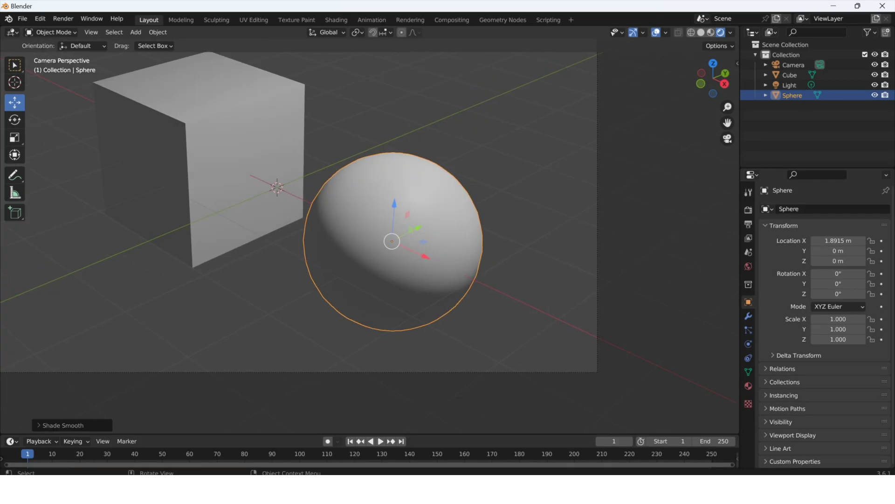
Inspect the smooth-shaded sphere's split normals in Edit Mode and return to Object Mode.
key(Tab)
scroll(368, 238, up, 3)
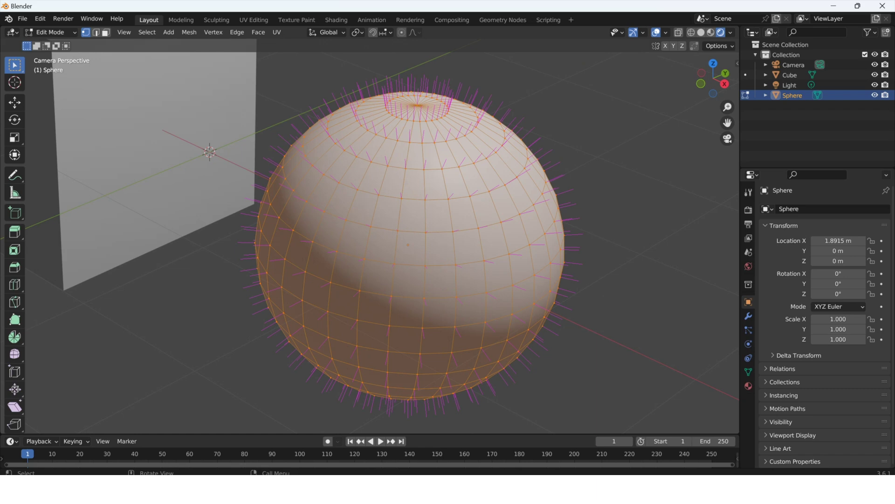
click(51, 31)
click(46, 43)
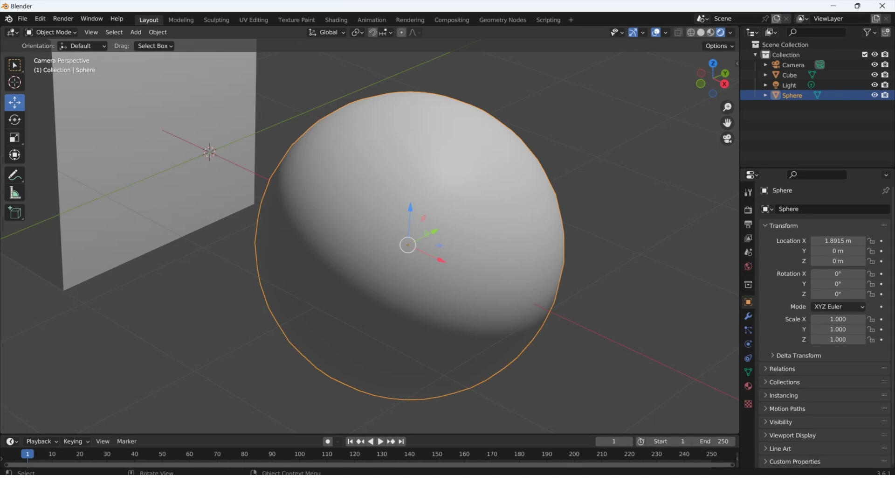
Apply Shade Auto Smooth to the sphere.
right_click(466, 176)
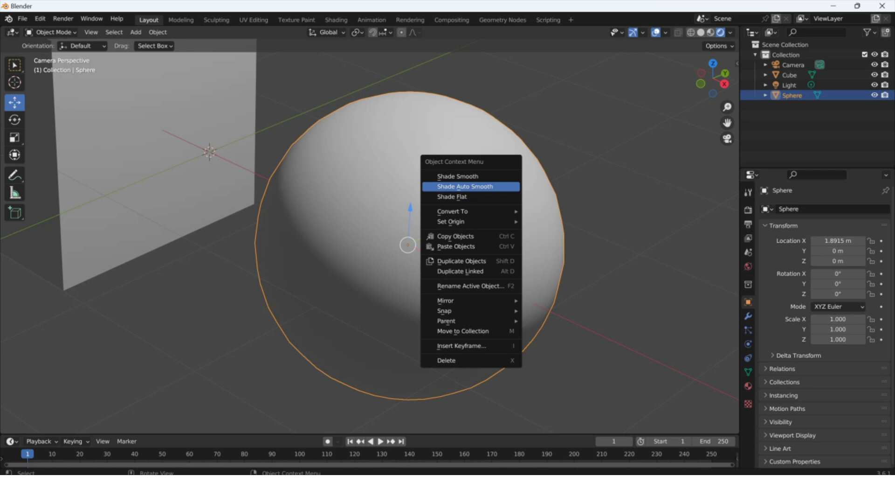
click(465, 186)
scroll(465, 186, down, 4)
Add a Monkey mesh and move it along Y to about -2.65 m, in front of the cube in camera view.
key(shift+a)
mouse_move(219, 224)
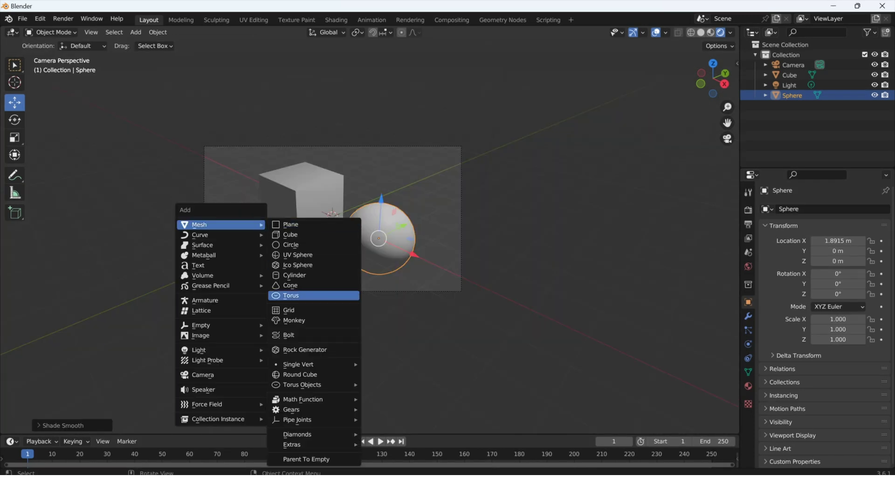
click(294, 320)
key(g)
key(y)
key(Return)
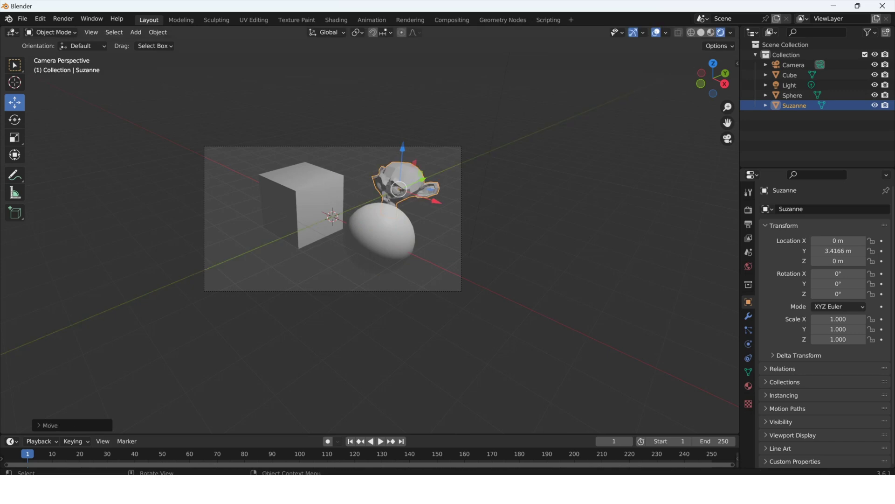
key(KP_0)
drag(541, 162, 323, 236)
click(727, 138)
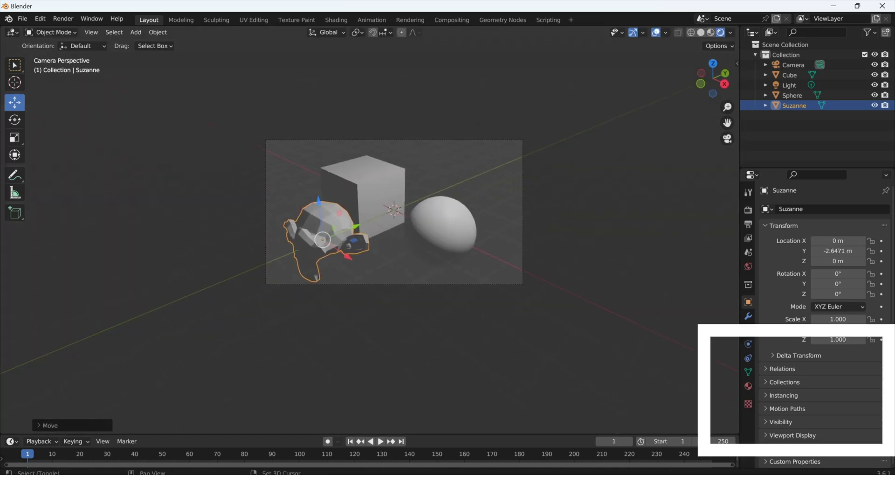
Show the Auto Smooth setting under Normals in the monkey's mesh data properties.
scroll(371, 233, up, 4)
click(748, 372)
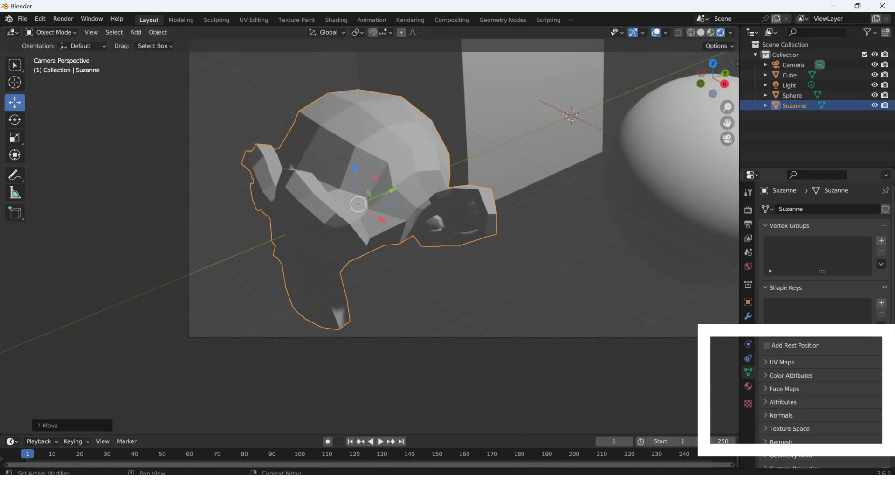
scroll(825, 325, down, 1)
click(781, 409)
click(815, 423)
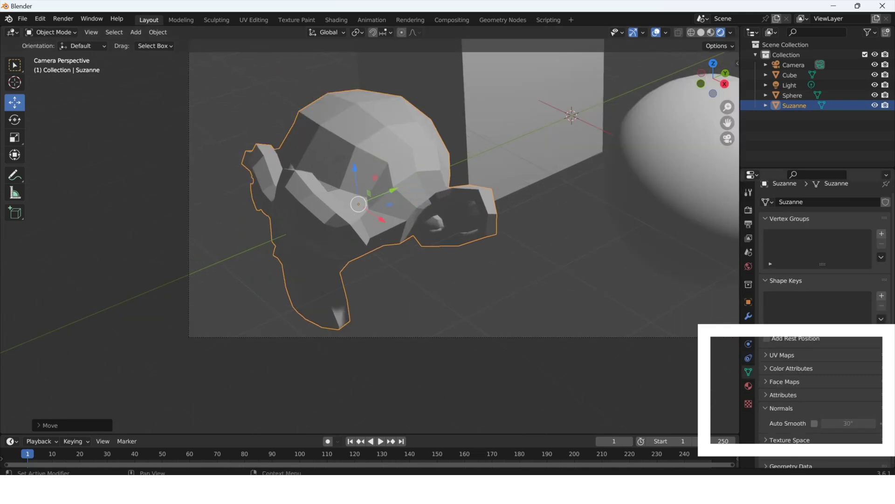
right_click(308, 169)
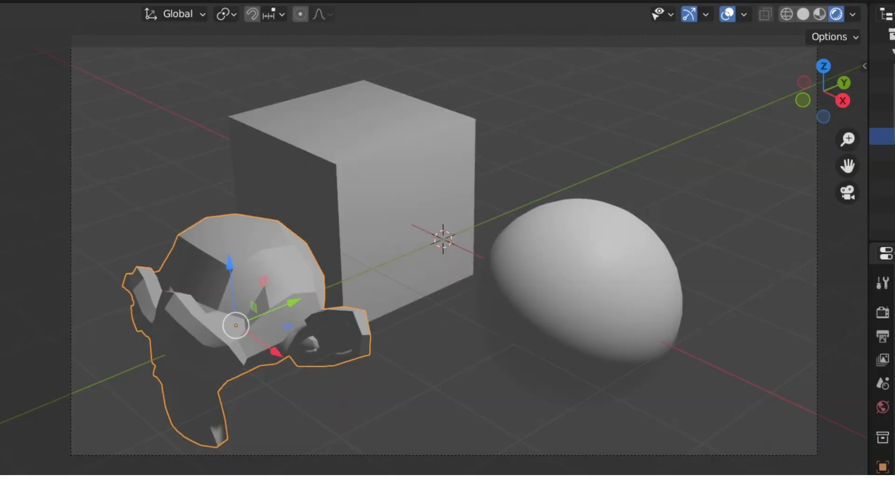
Move the cube back along X away from the camera, and the monkey along Y toward the sphere.
click(432, 131)
drag(456, 143, 364, 108)
click(263, 278)
drag(292, 302, 444, 239)
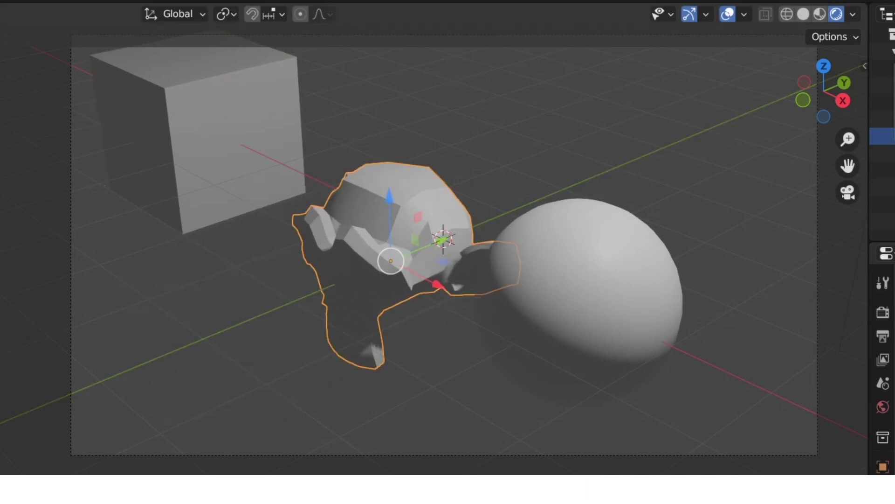
Move the sphere along X clear of the monkey, and shift the monkey slightly along Y toward the world origin.
click(566, 268)
drag(635, 328, 727, 370)
click(396, 224)
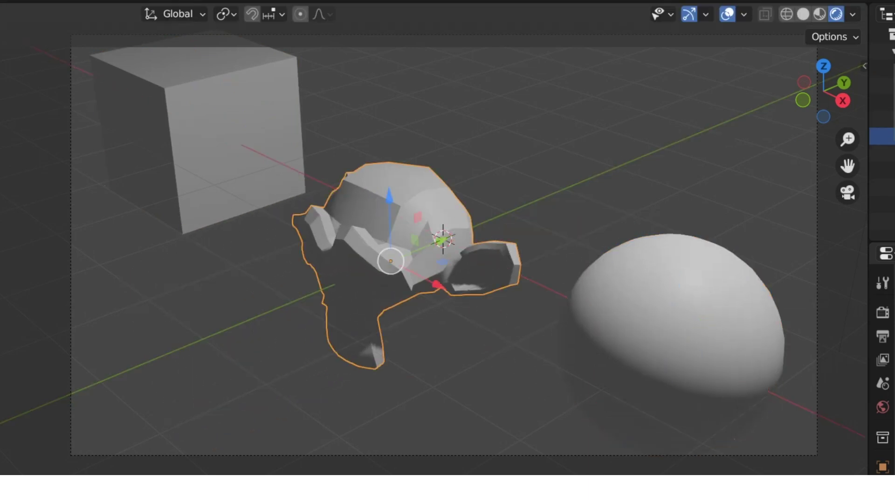
drag(414, 240, 489, 217)
key(ctrl+z)
drag(391, 261, 426, 246)
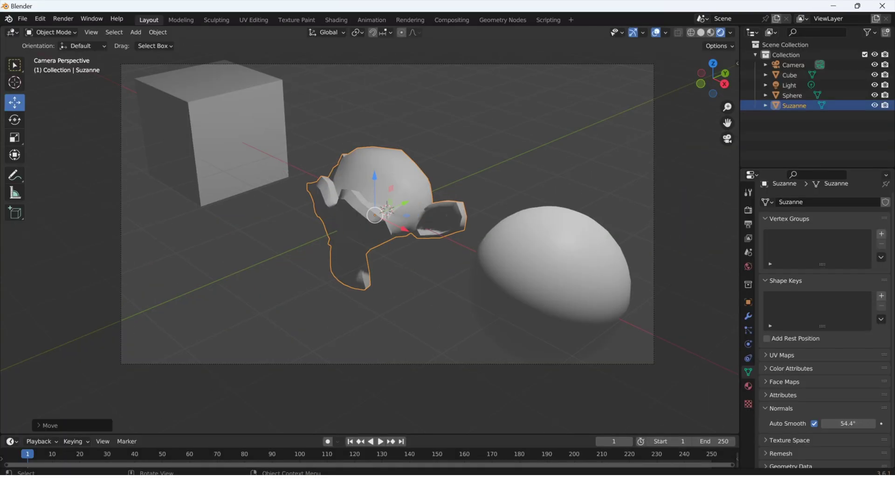
scroll(387, 214, up, 1)
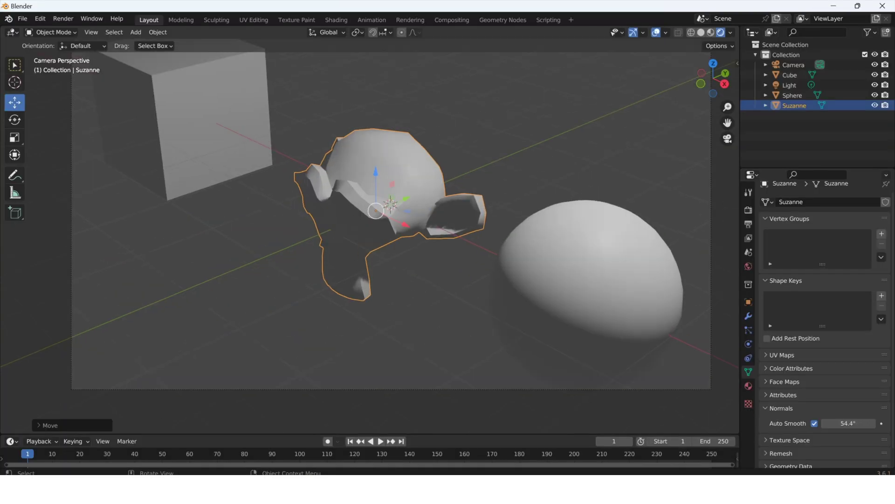
scroll(388, 213, down, 3)
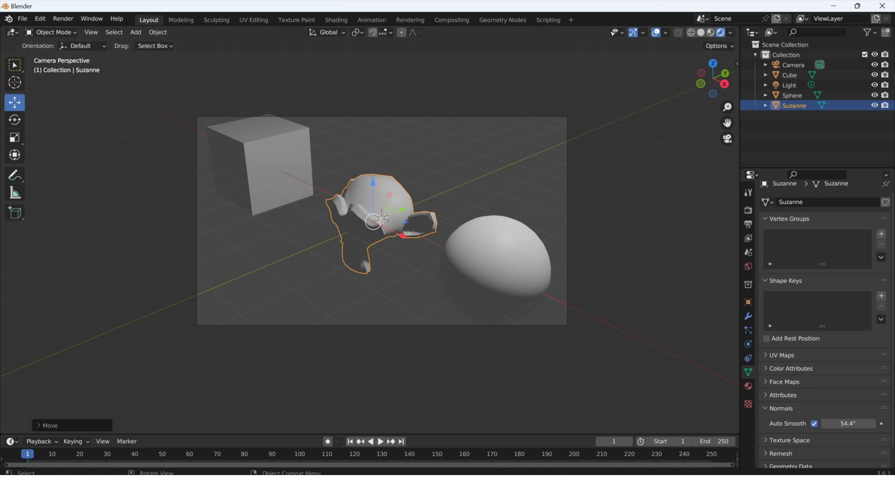
Start a new file without saving the current scene, and delete the default cube.
click(22, 19)
mouse_move(33, 31)
click(140, 30)
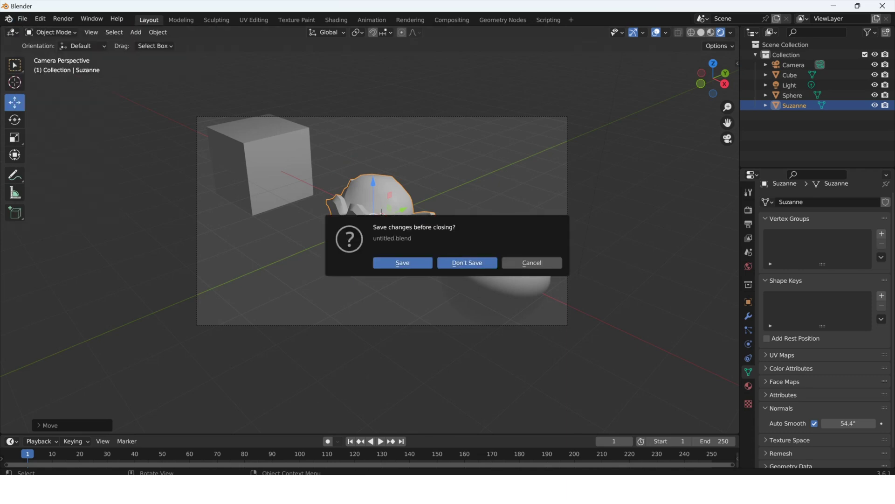
click(467, 263)
key(Delete)
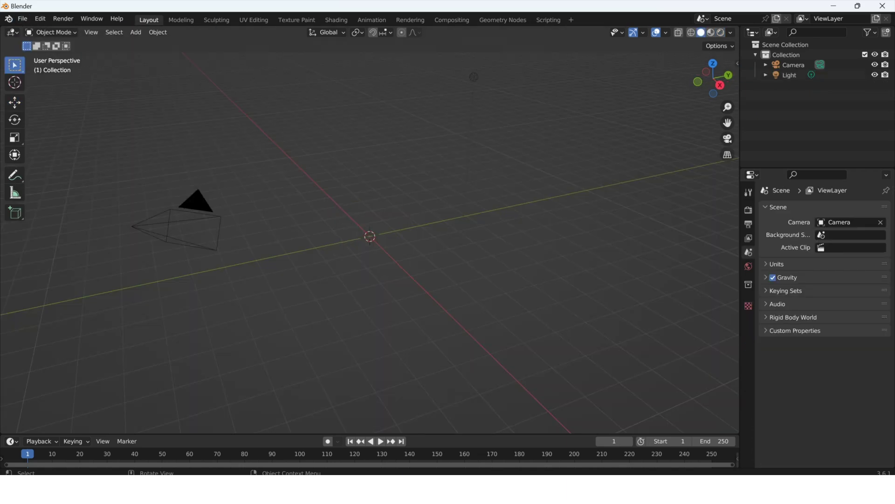
Add a Monkey mesh at the world origin and enter Edit Mode on it.
key(shift+a)
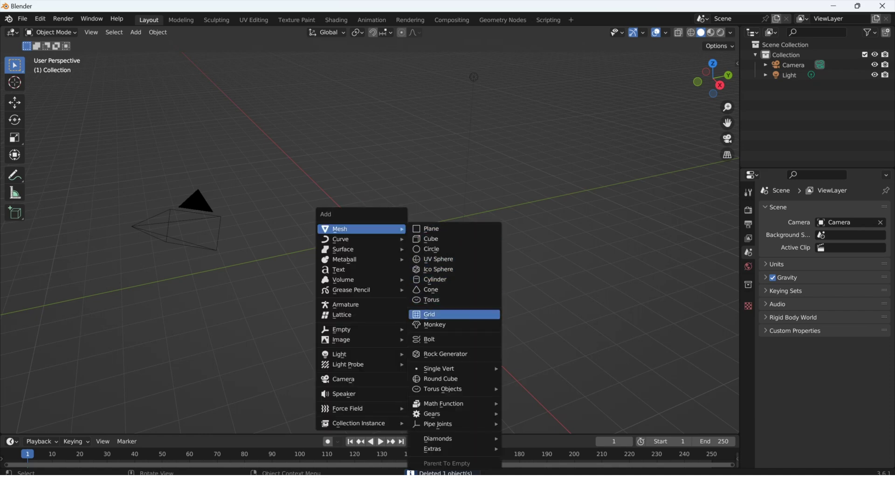
click(434, 324)
key(Tab)
scroll(370, 236, up, 6)
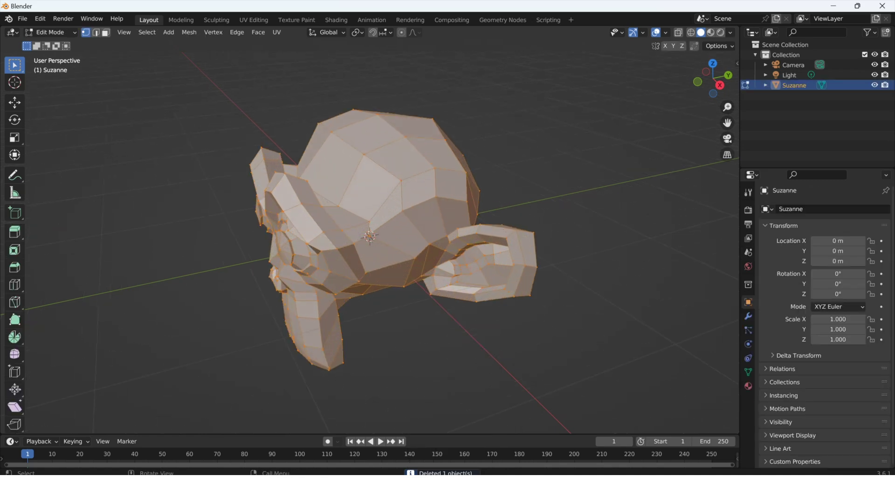
Show the Flip operation among the normals commands for the monkey mesh.
click(190, 33)
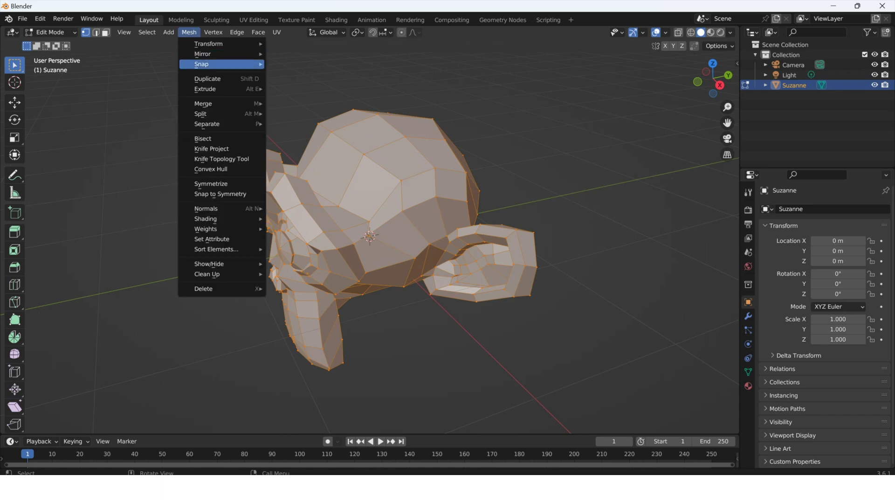
key(Right)
key(Down)
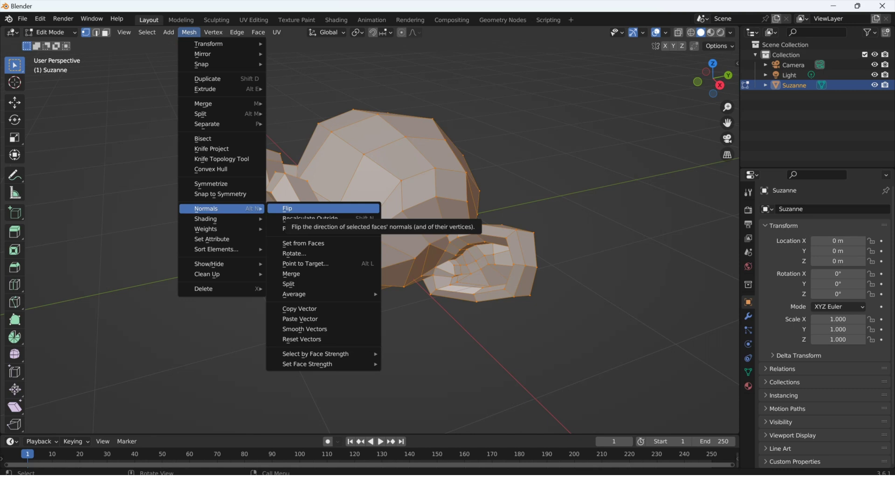
key(Return)
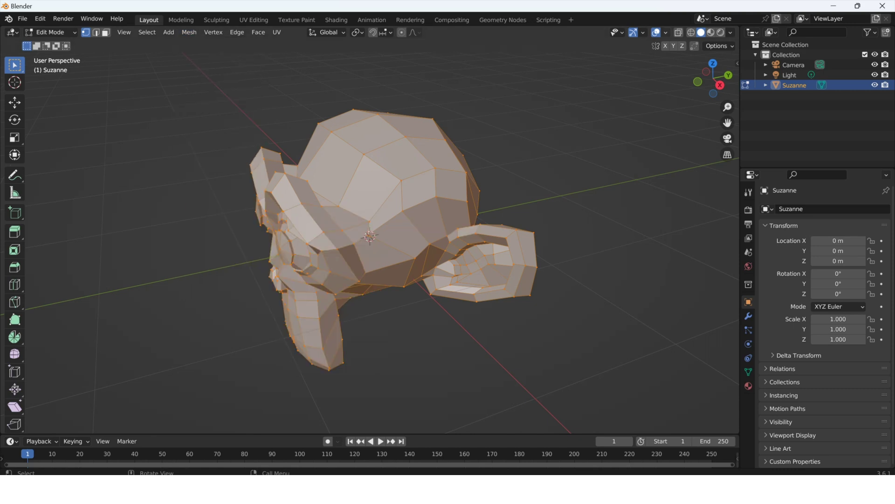
Enable the Face Orientation overlay and display the face normals as lines on the monkey.
click(666, 33)
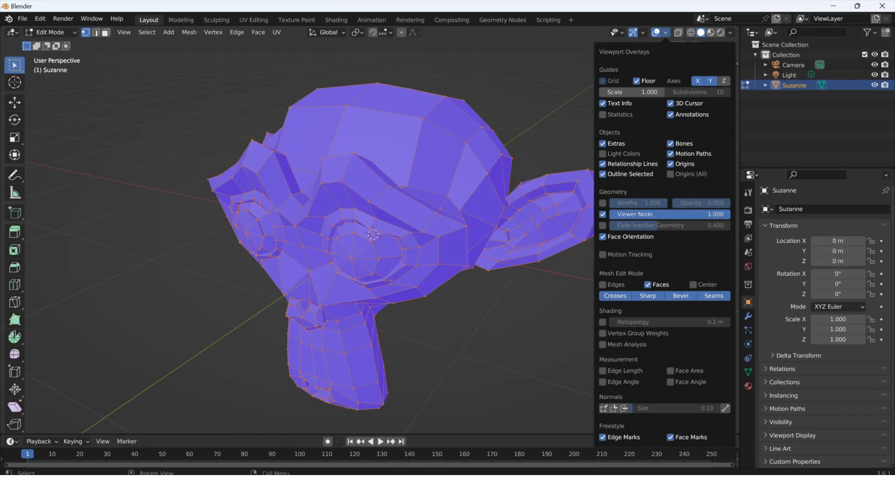
click(625, 407)
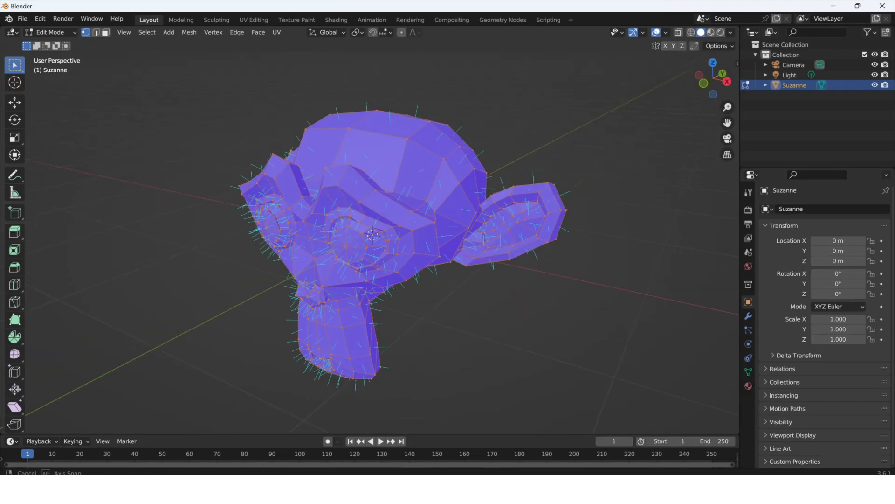
middle_drag(374, 233, 400, 233)
scroll(387, 233, up, 2)
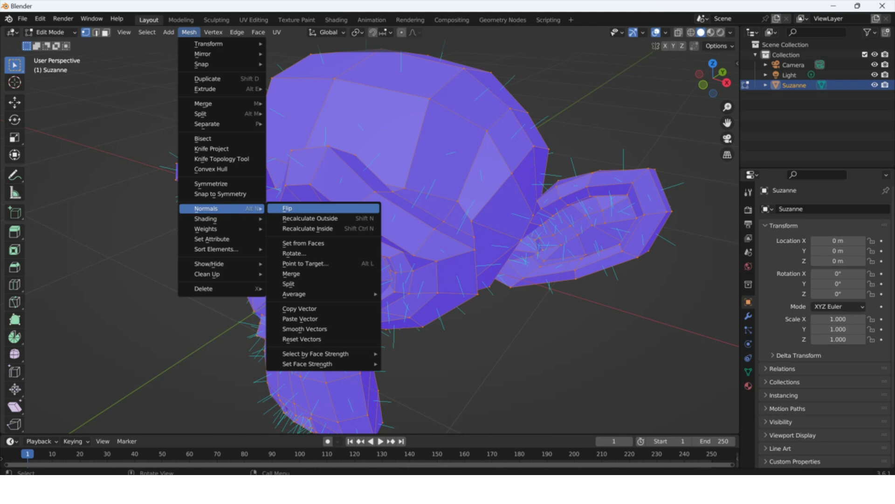
Flip the normals of all the monkey's faces.
click(323, 209)
mouse_move(323, 209)
middle_down()
mouse_move(369, 206)
mouse_move(324, 208)
middle_up()
scroll(324, 206, down, 2)
scroll(324, 208, up, 2)
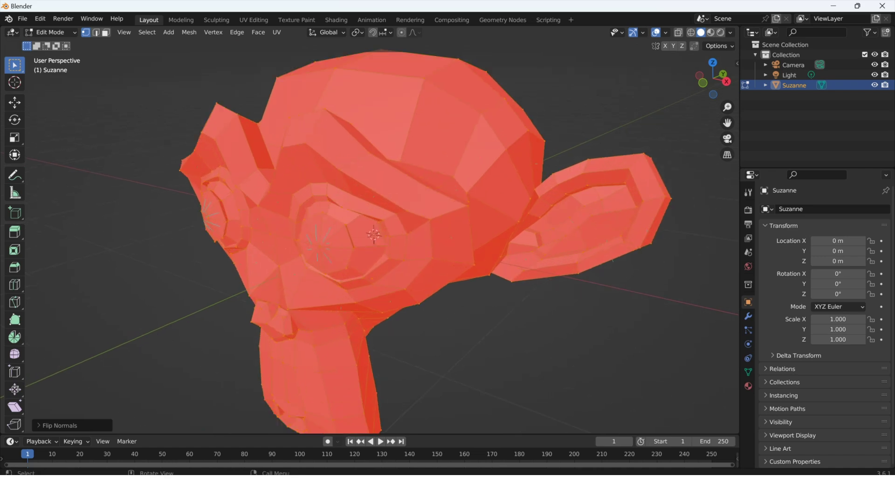
scroll(373, 233, down, 2)
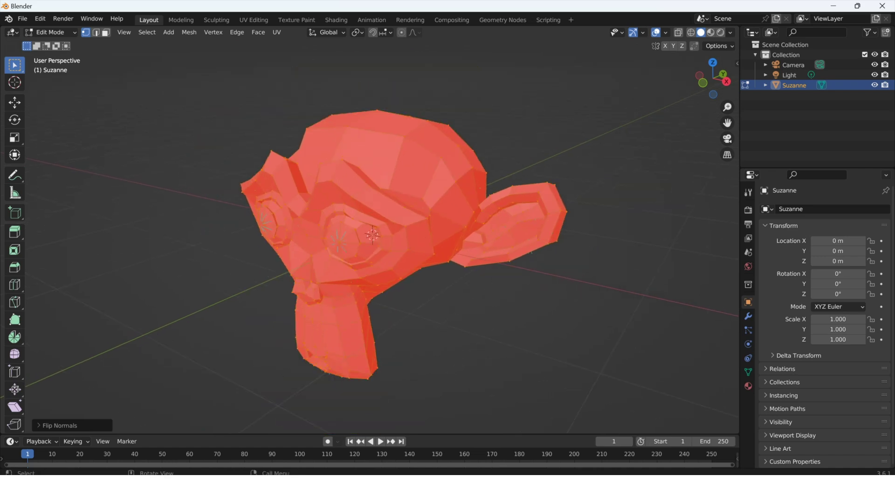
scroll(373, 233, up, 2)
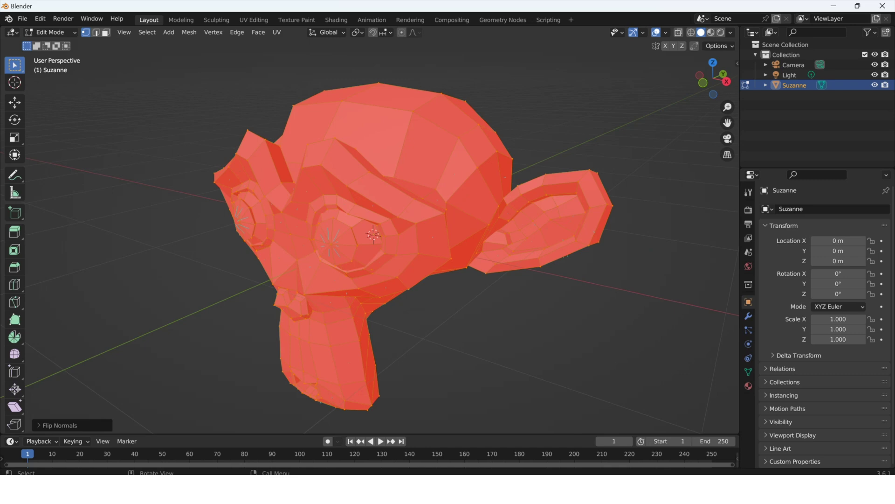
Examine the flipped monkey mesh up close and from several angles to see where its face normals point.
middle_drag(373, 234, 583, 219)
scroll(373, 233, up, 5)
middle_drag(411, 234, 378, 245)
scroll(369, 236, down, 5)
scroll(410, 231, up, 3)
scroll(431, 230, down, 1)
scroll(377, 245, up, 1)
scroll(378, 245, down, 1)
scroll(377, 245, up, 1)
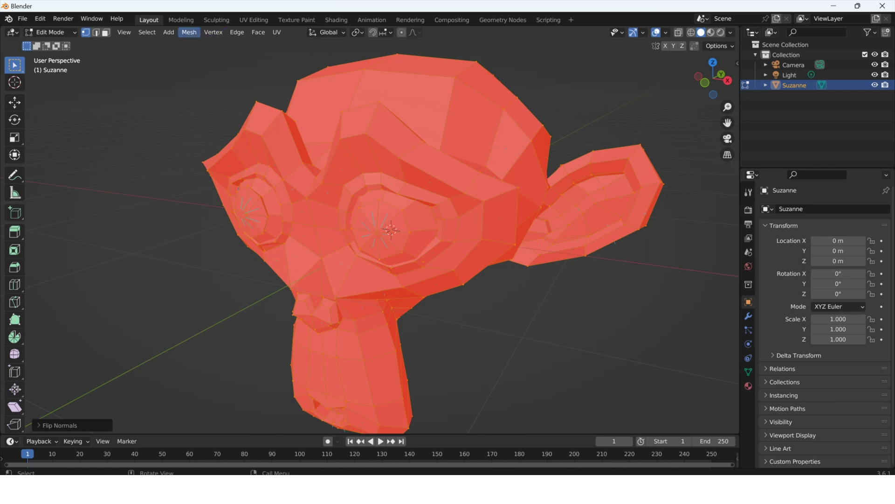
Flip the whole monkey mesh's normals once more so they point outward.
click(189, 32)
mouse_move(206, 208)
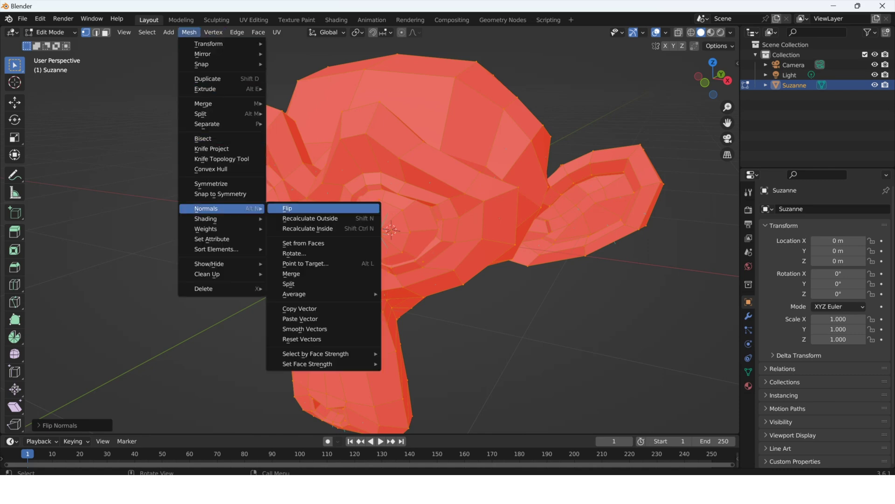
click(299, 208)
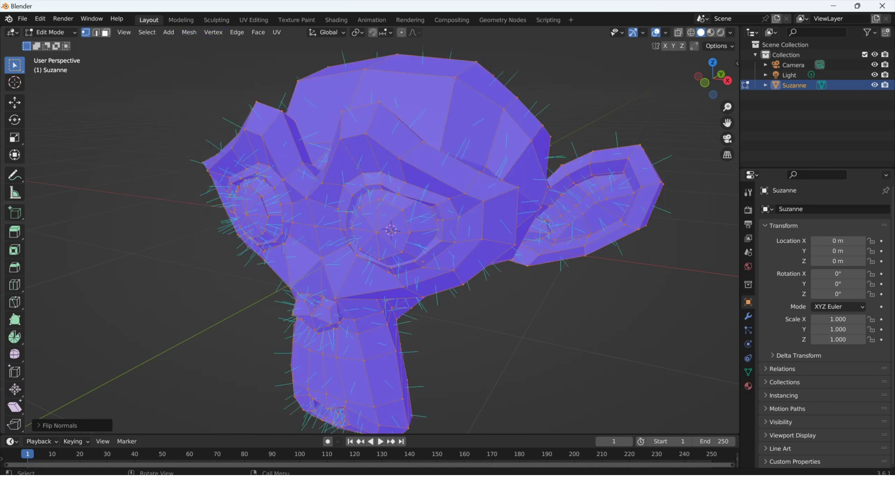
In face select mode, select three adjacent faces on the monkey's forehead and crown and flip their normals.
click(106, 32)
click(402, 110)
scroll(402, 109, down, 2)
middle_drag(402, 110, 401, 161)
scroll(402, 130, up, 2)
shift+click(343, 94)
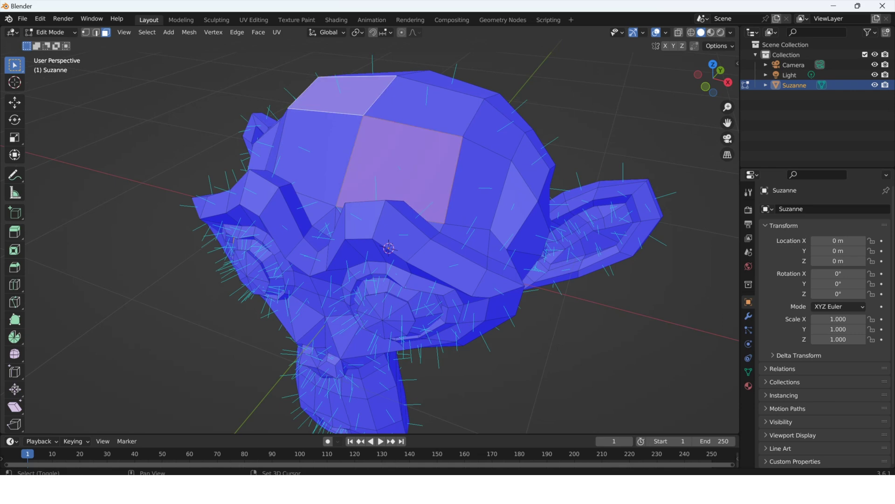
shift+click(319, 154)
click(189, 31)
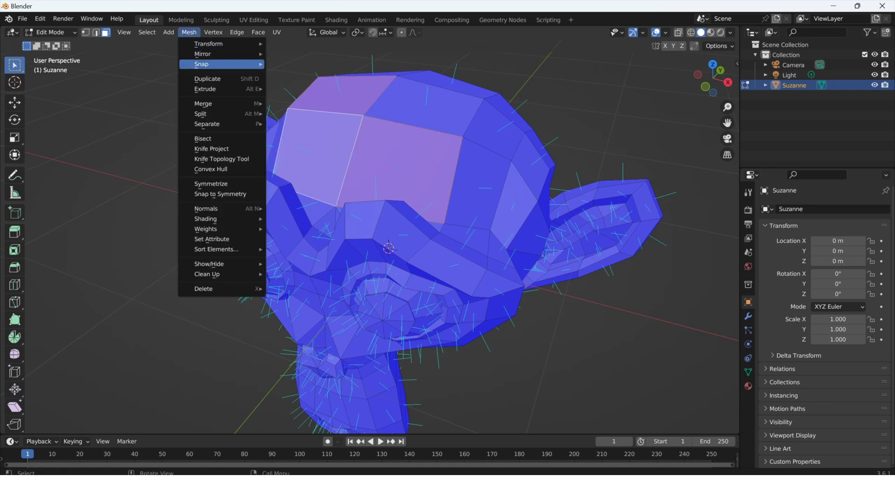
mouse_move(219, 209)
click(287, 208)
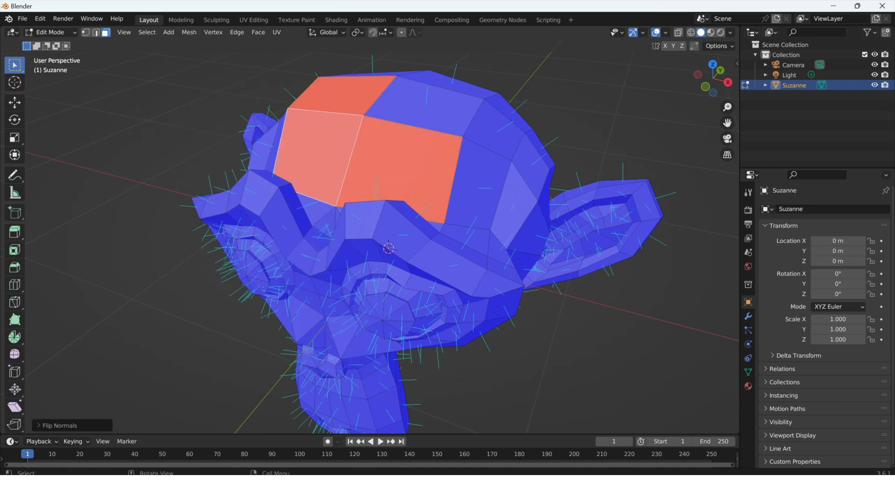
Select every face of the monkey, including the three flipped ones, and flip all their normals together.
scroll(288, 208, down, 4)
scroll(370, 236, up, 2)
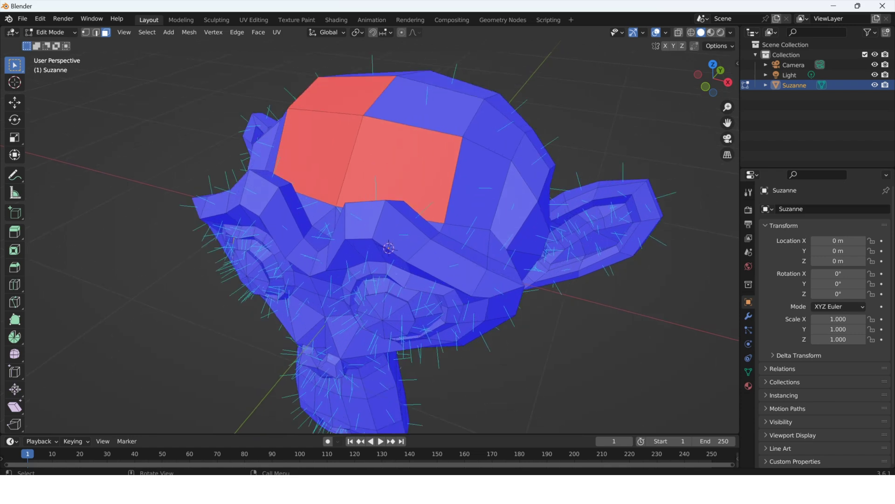
scroll(370, 236, down, 1)
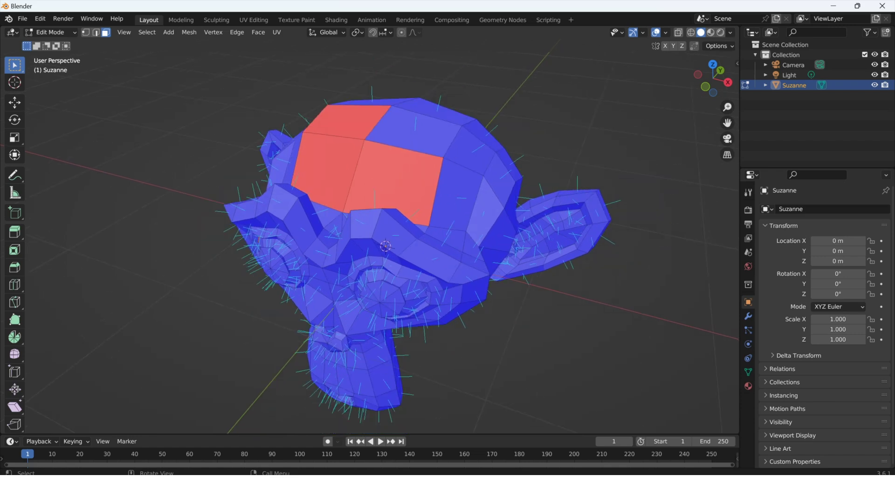
key(a)
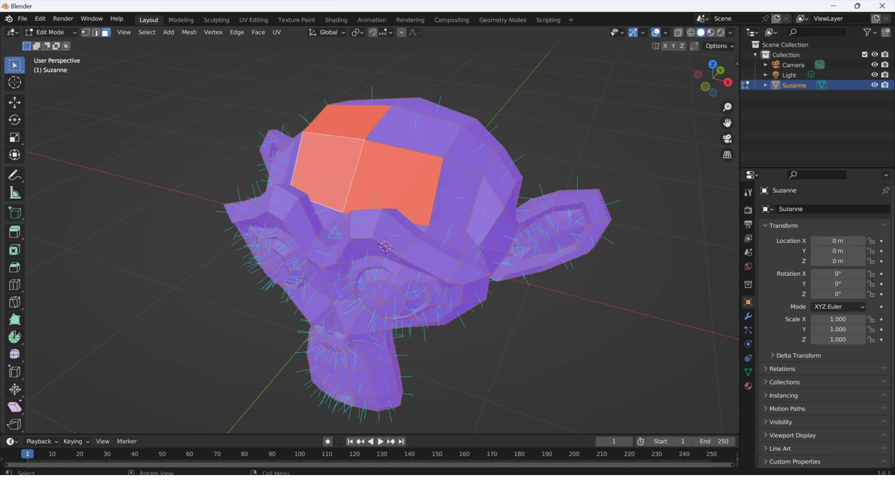
click(189, 32)
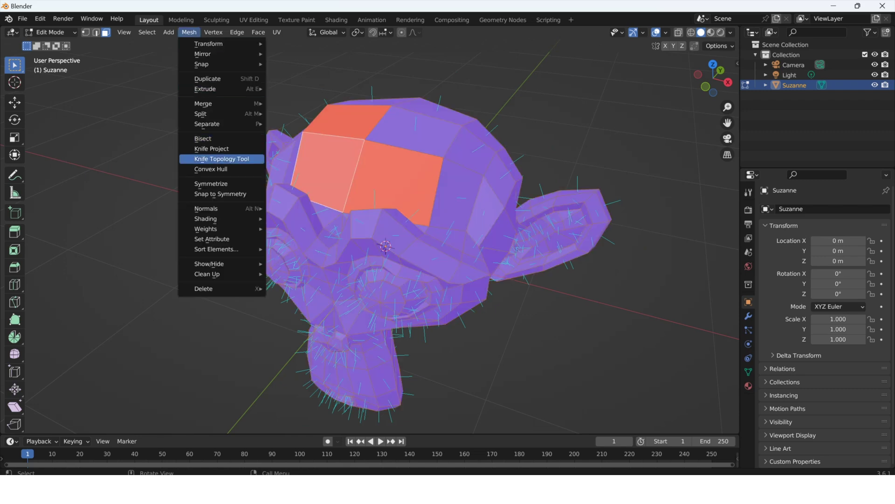
mouse_move(206, 208)
click(287, 208)
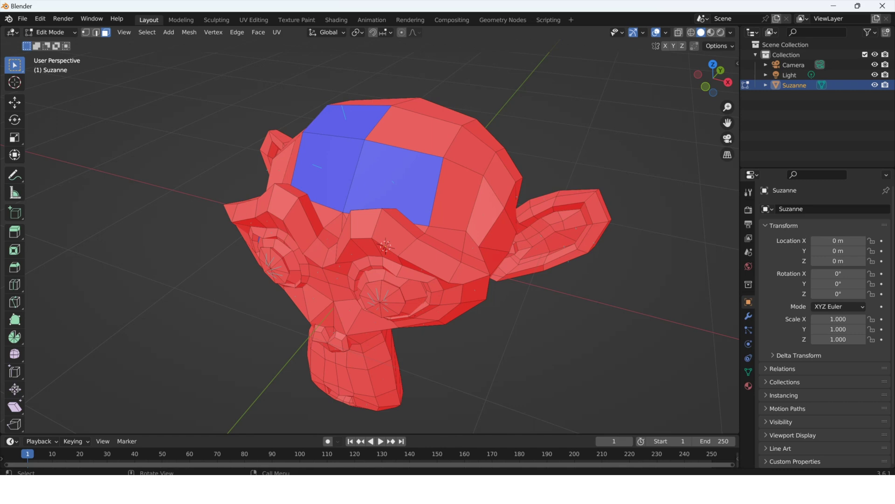
Select all faces of the monkey and apply Recalculate Outside to make their normals consistent.
key(a)
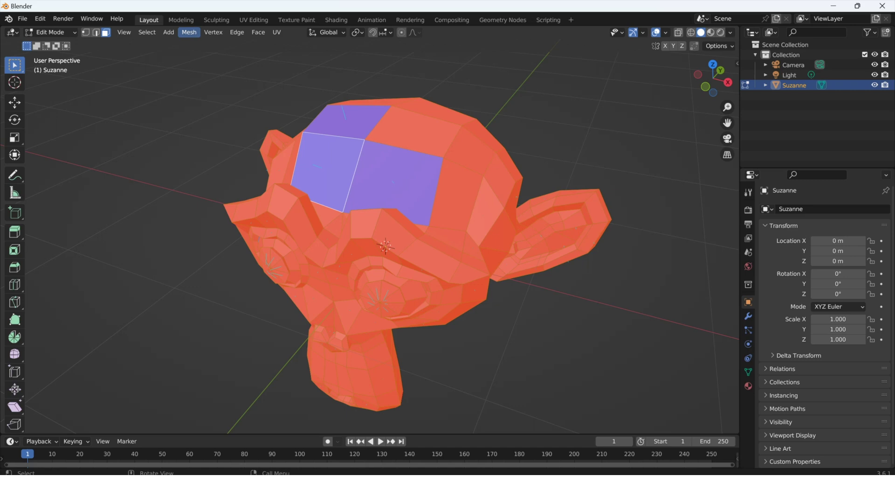
click(189, 33)
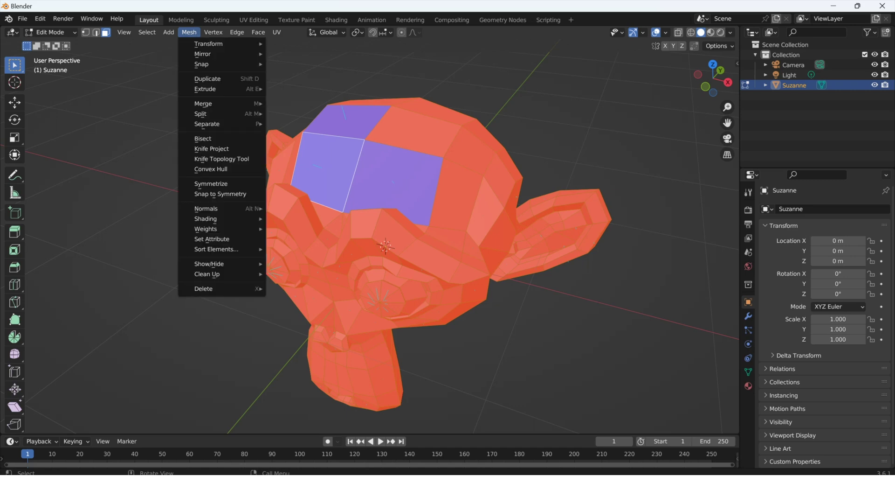
key(Escape)
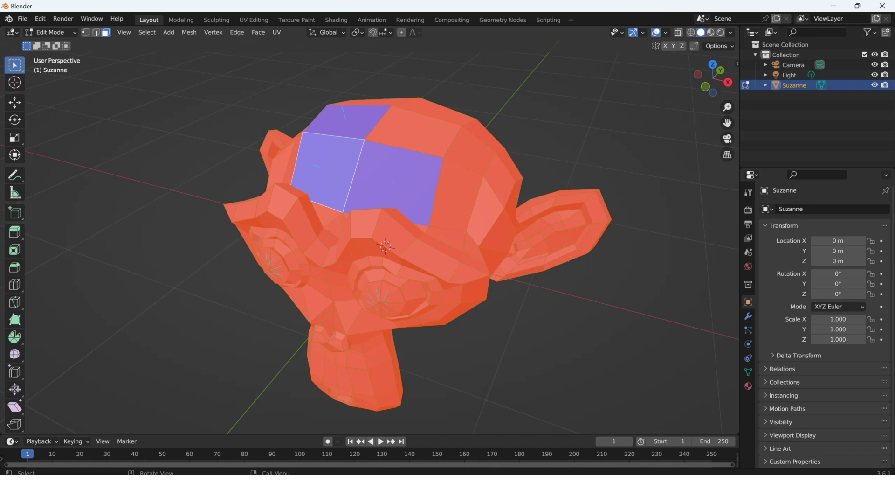
click(189, 32)
mouse_move(205, 209)
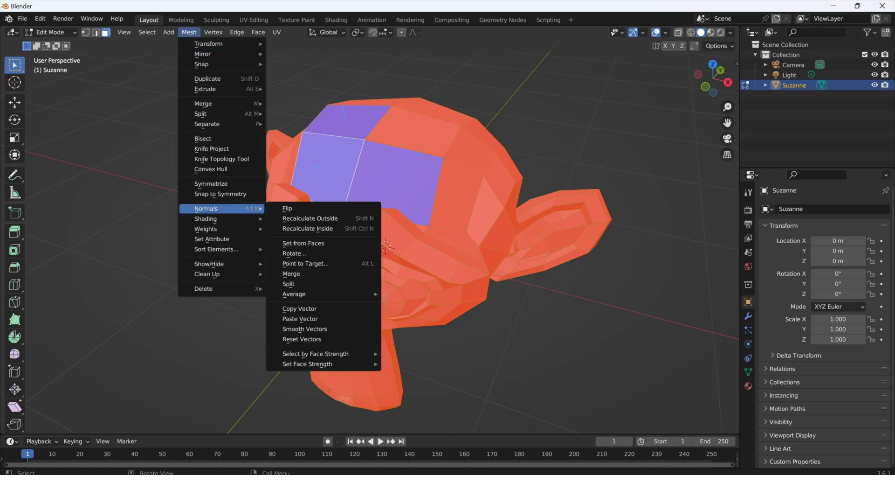
click(311, 218)
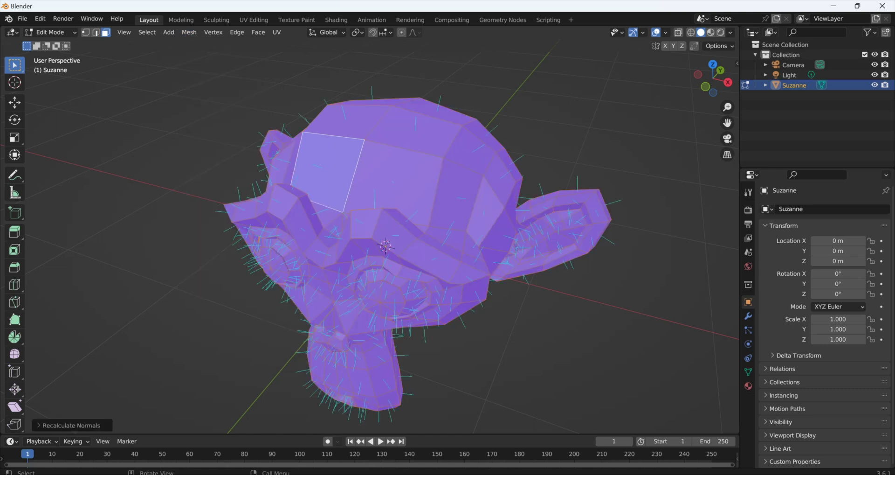
scroll(386, 245, up, 1)
scroll(386, 245, down, 2)
middle_drag(386, 246, 390, 239)
scroll(390, 239, up, 1)
Select all faces of the monkey and recalculate their normals to the inside.
key(a)
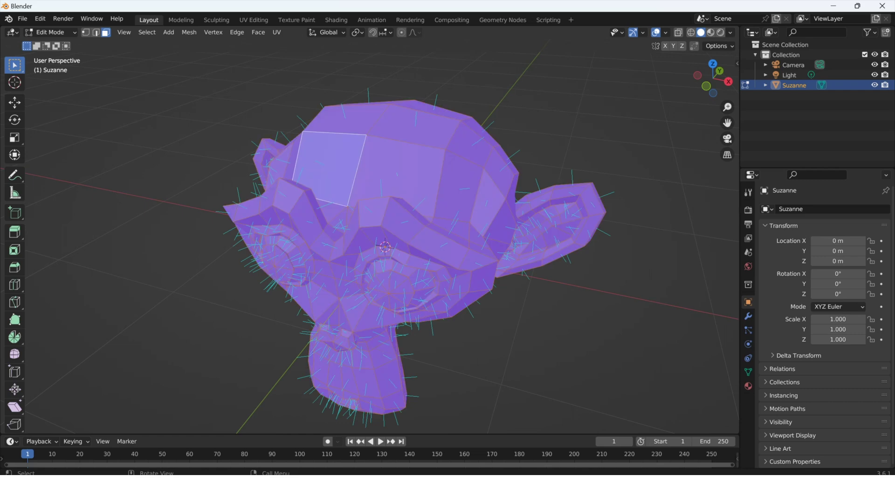
click(188, 32)
mouse_move(206, 209)
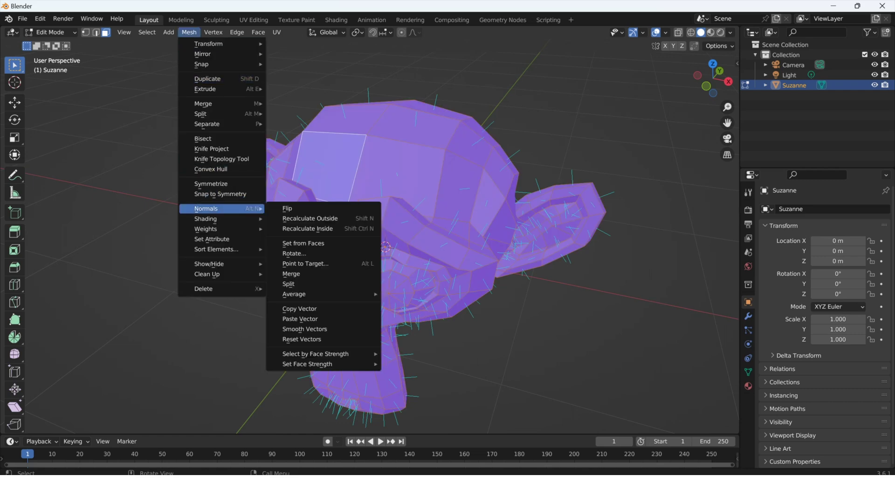
click(308, 228)
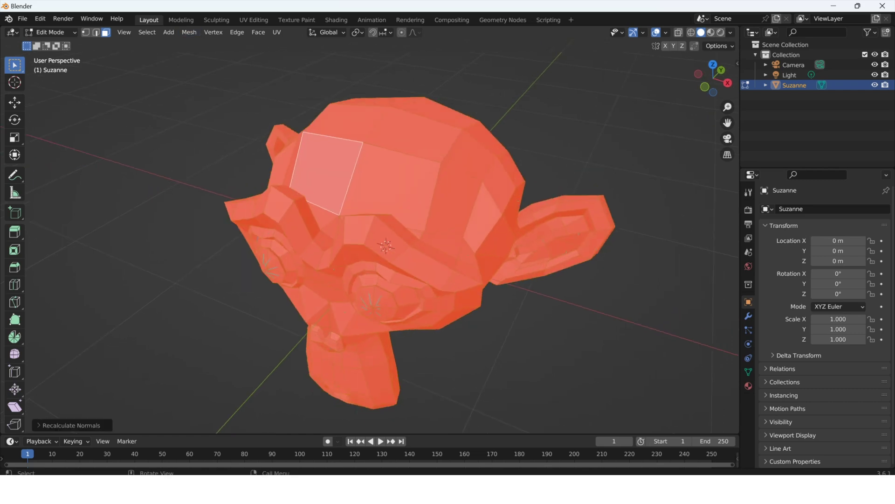
Apply Recalculate Outside to all the monkey's faces, deselect everything and check the normals around the head.
click(188, 32)
mouse_move(206, 208)
click(310, 218)
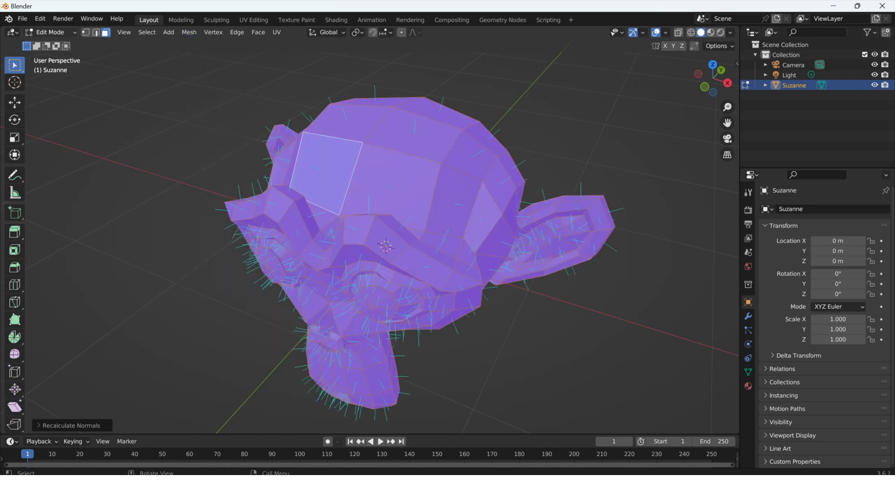
key(alt+a)
scroll(370, 237, up, 1)
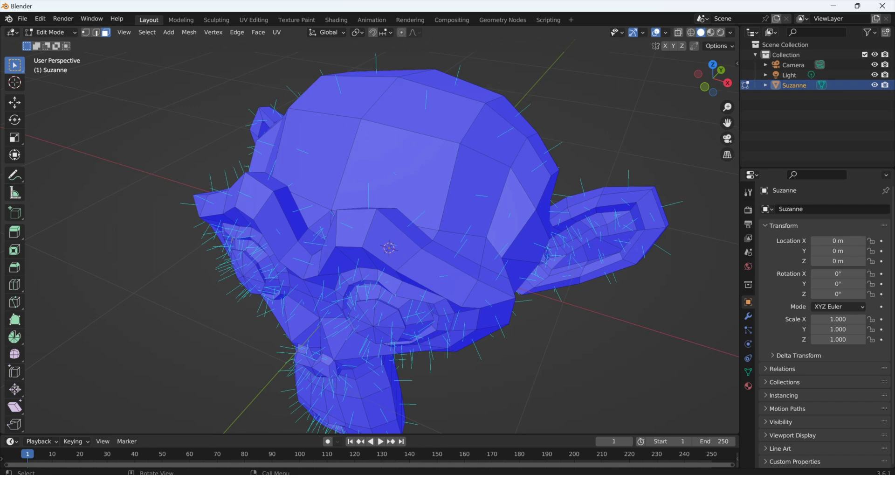
shift+middle_drag(370, 238, 369, 275)
scroll(365, 272, up, 1)
scroll(376, 273, down, 2)
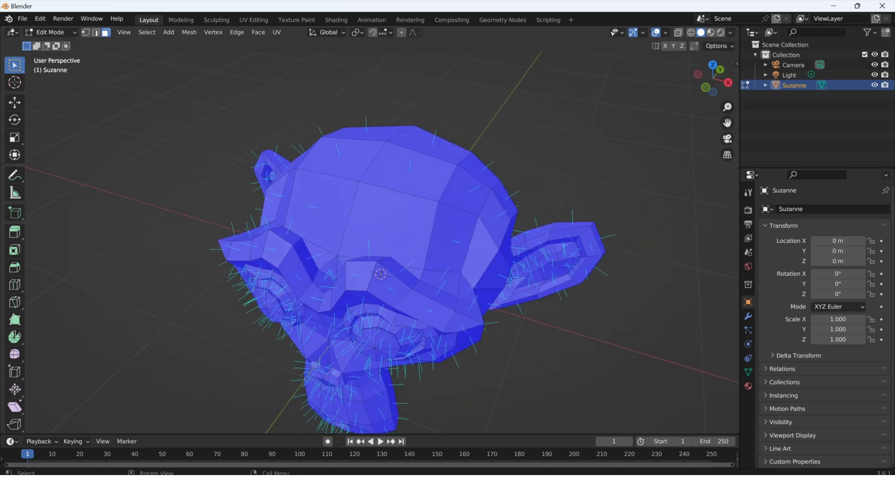
Turn on the split normals display in the viewport overlays and inspect the corners of the monkey's crown faces.
click(666, 33)
click(666, 32)
click(604, 408)
click(614, 408)
scroll(466, 280, up, 3)
middle_drag(466, 280, 439, 347)
scroll(449, 311, up, 1)
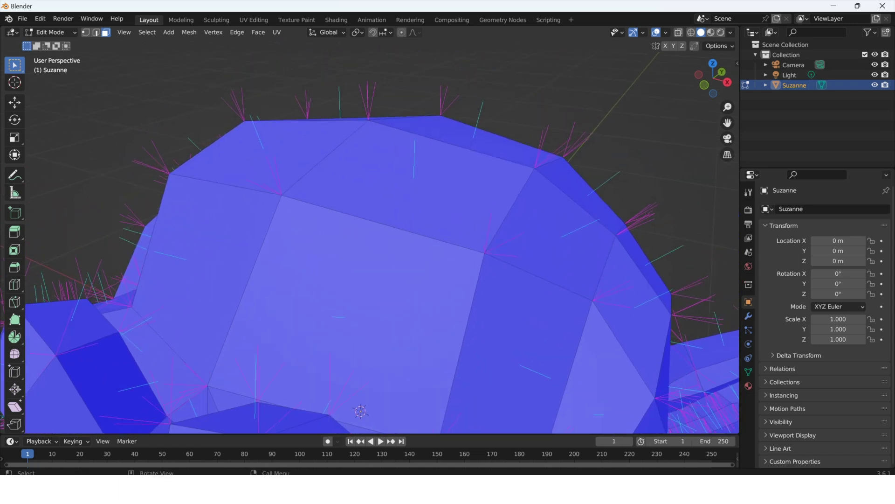
Select the quad face on top of the monkey's crown, set its normals from faces and clear the selection.
click(410, 187)
scroll(411, 186, down, 2)
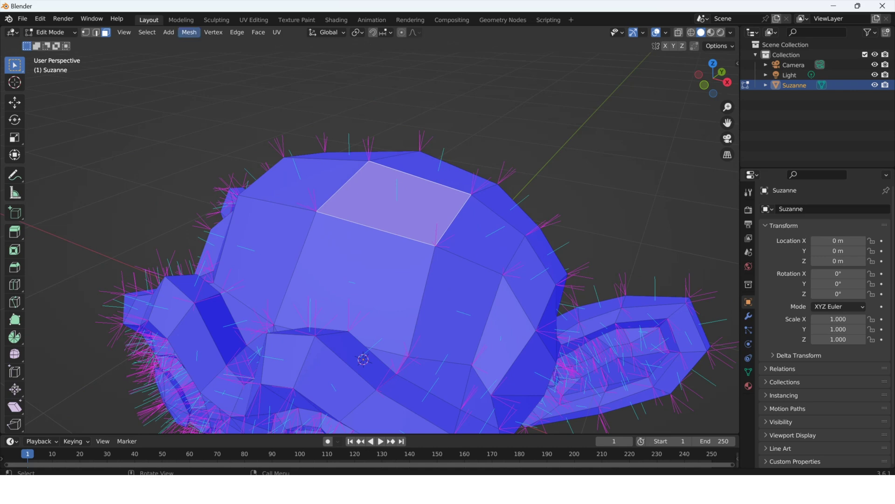
click(188, 32)
mouse_move(207, 209)
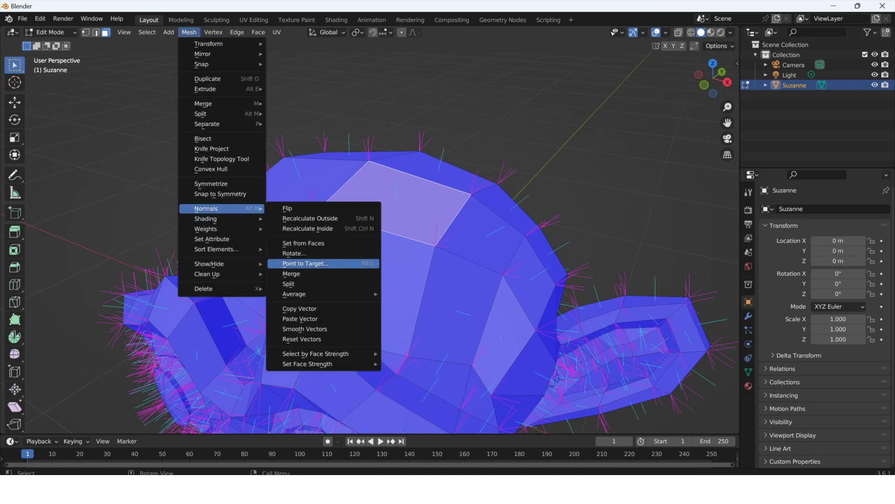
click(303, 243)
scroll(303, 243, up, 4)
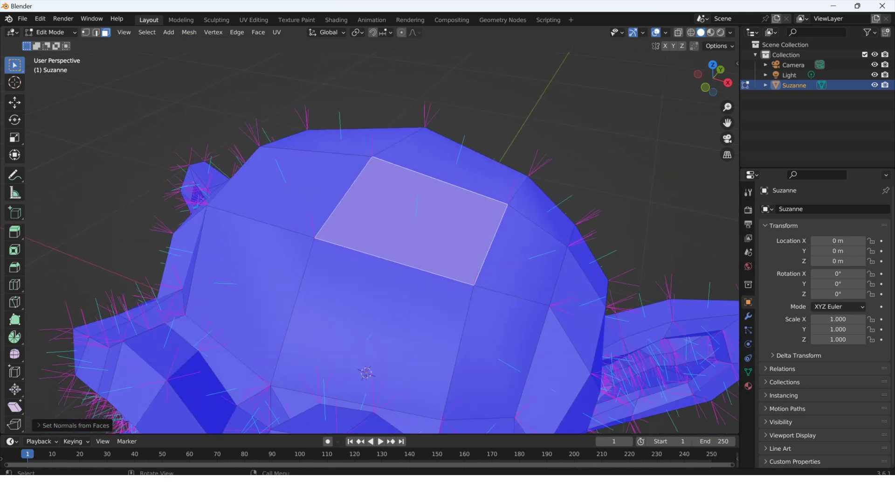
key(alt+a)
middle_drag(368, 243, 368, 266)
scroll(368, 229, up, 3)
scroll(356, 262, down, 2)
Turn off the Face Orientation overlay and switch the monkey to Object Mode.
click(666, 32)
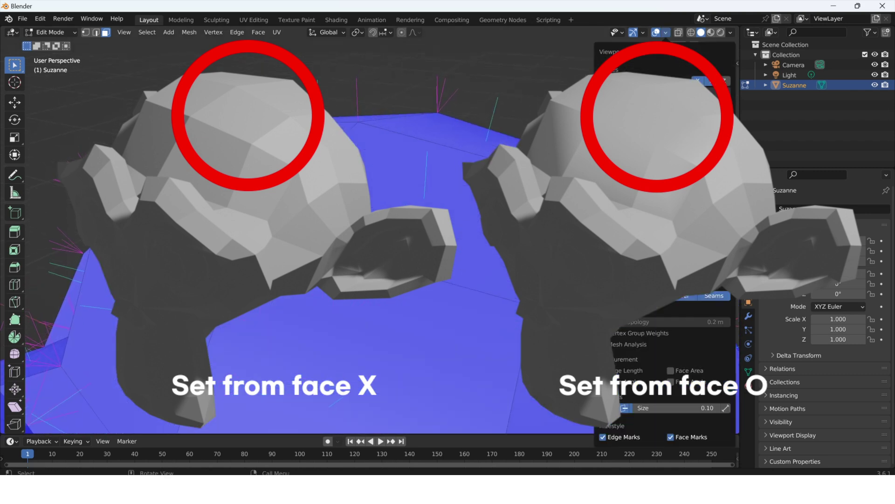
click(625, 223)
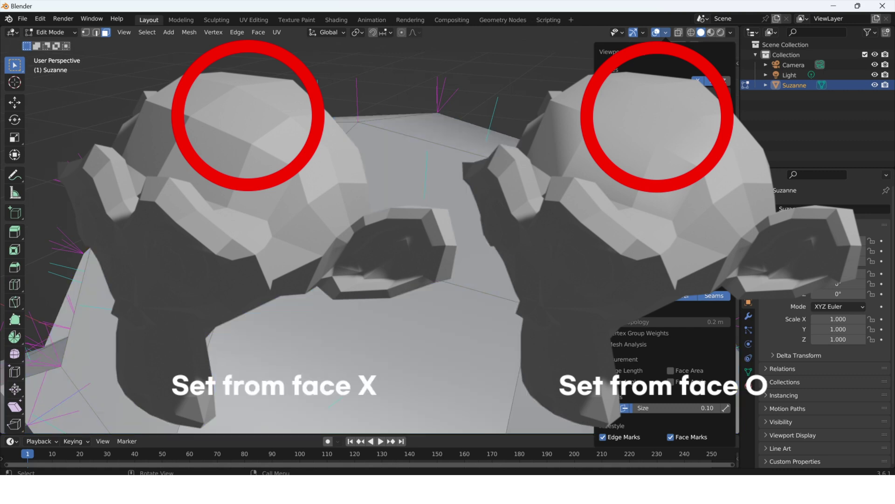
scroll(369, 247, down, 4)
click(51, 32)
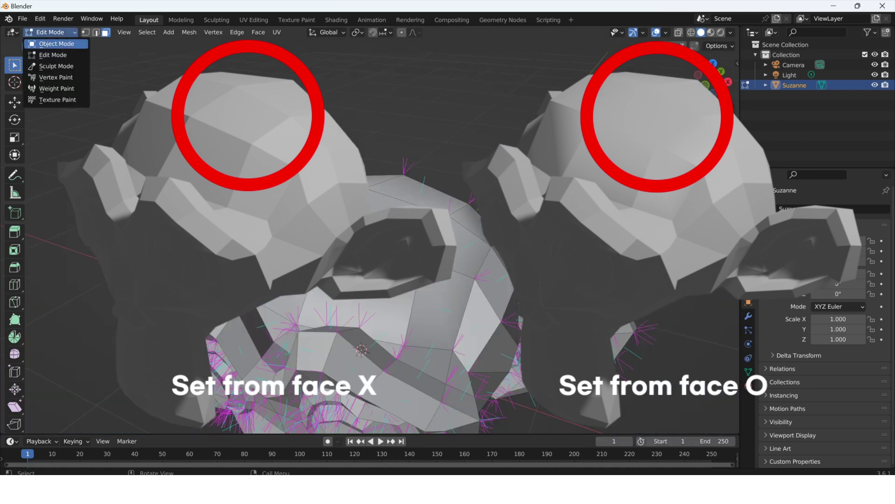
click(51, 41)
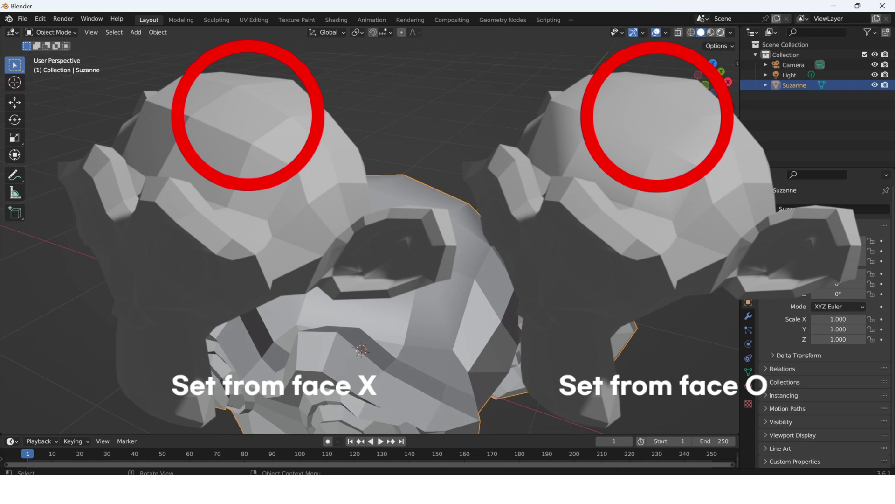
Switch the viewport to Rendered shading and examine the shading across the monkey's crown.
click(721, 32)
scroll(370, 252, down, 4)
scroll(369, 243, up, 4)
mouse_move(370, 275)
shift+middle_down()
mouse_move(377, 239)
mouse_move(368, 265)
shift+middle_up()
scroll(370, 252, down, 2)
scroll(373, 242, up, 1)
scroll(368, 264, up, 1)
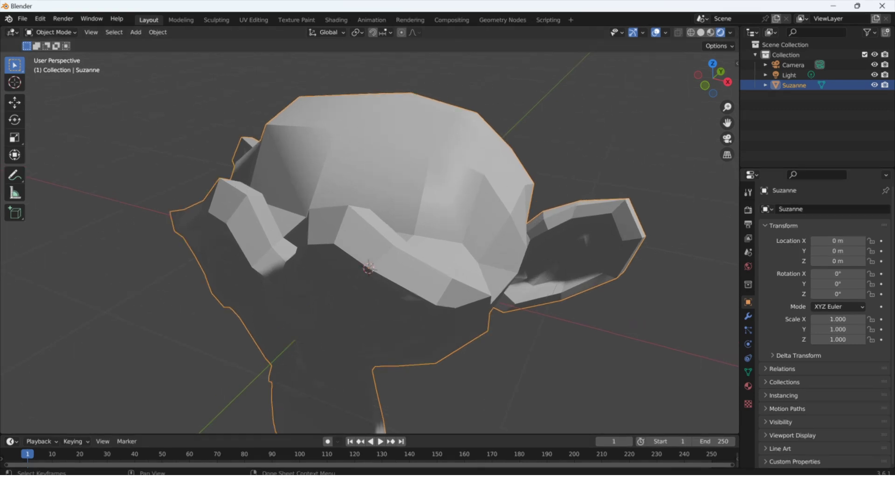
middle_drag(368, 265, 371, 321)
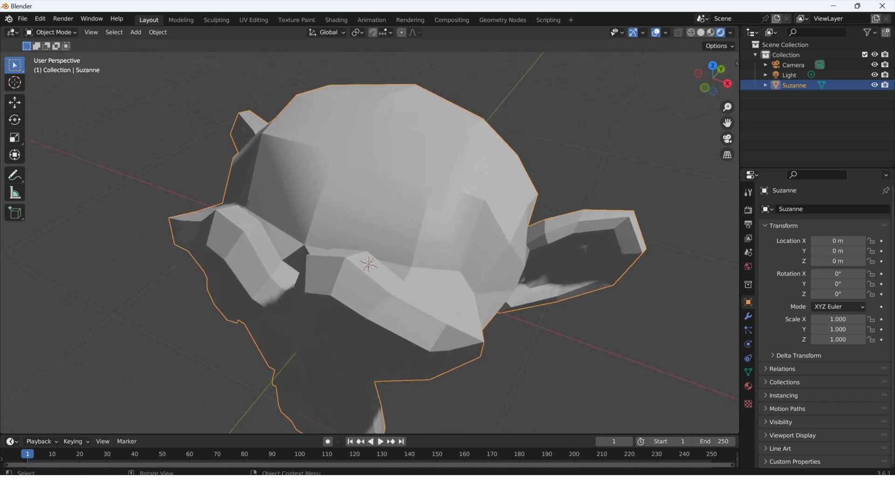
scroll(371, 322, down, 2)
Enter Edit Mode and split the 3D viewport into two roughly equal side-by-side views, both with Rendered shading.
click(51, 31)
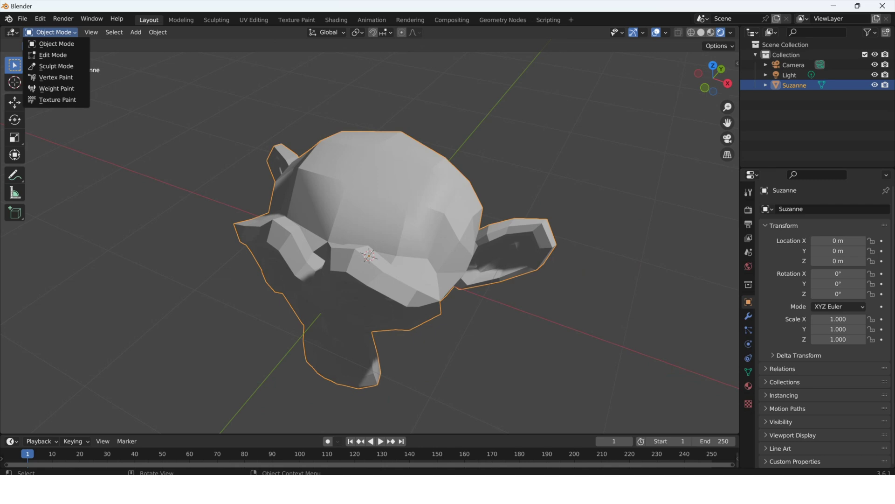
click(43, 55)
drag(738, 28, 387, 42)
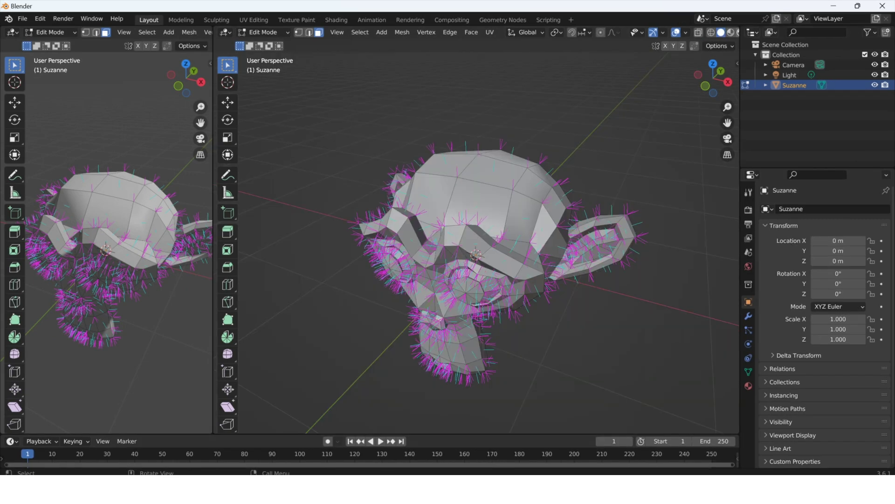
drag(740, 107, 772, 107)
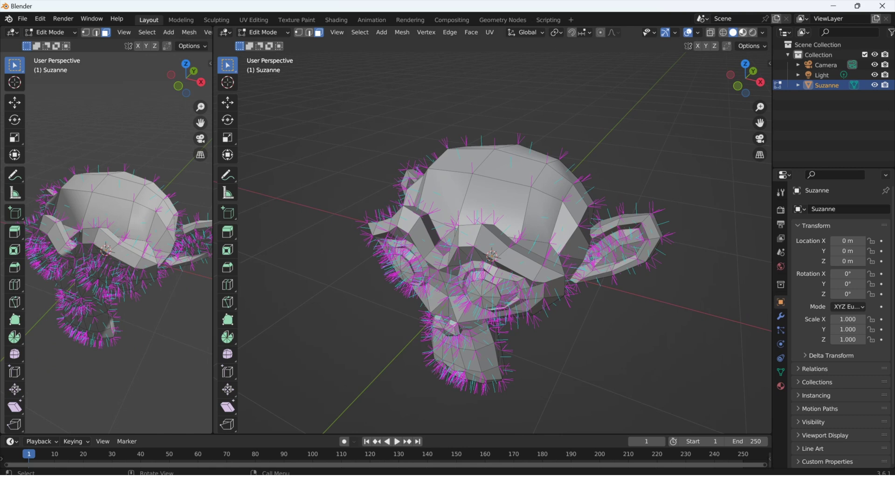
click(752, 33)
shift+middle_drag(492, 256, 520, 256)
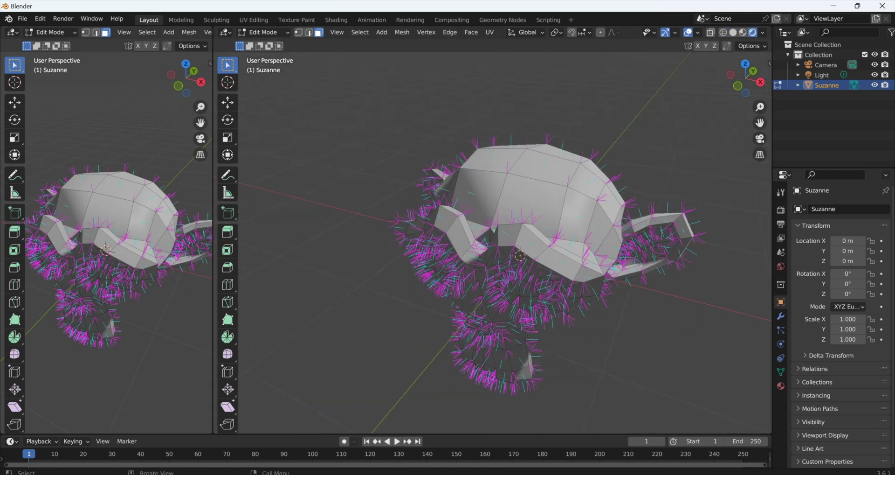
drag(213, 233, 374, 233)
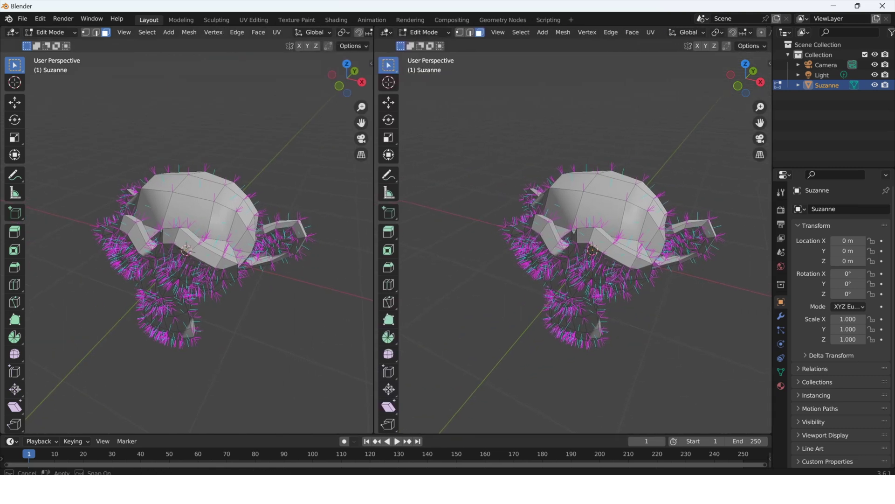
Return the monkey to Object Mode and examine its rendered crown up close.
click(51, 33)
click(56, 44)
scroll(186, 233, up, 3)
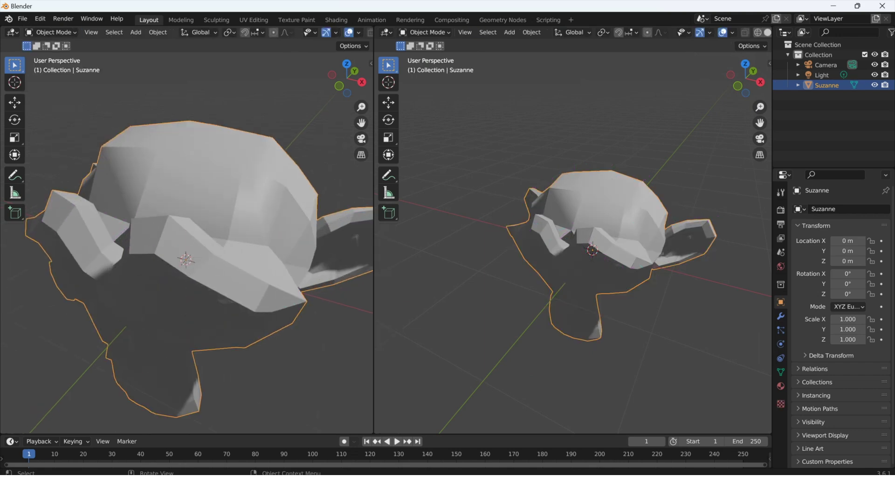
middle_drag(187, 234, 187, 226)
Enter Edit Mode on the monkey and select all of its faces.
click(51, 32)
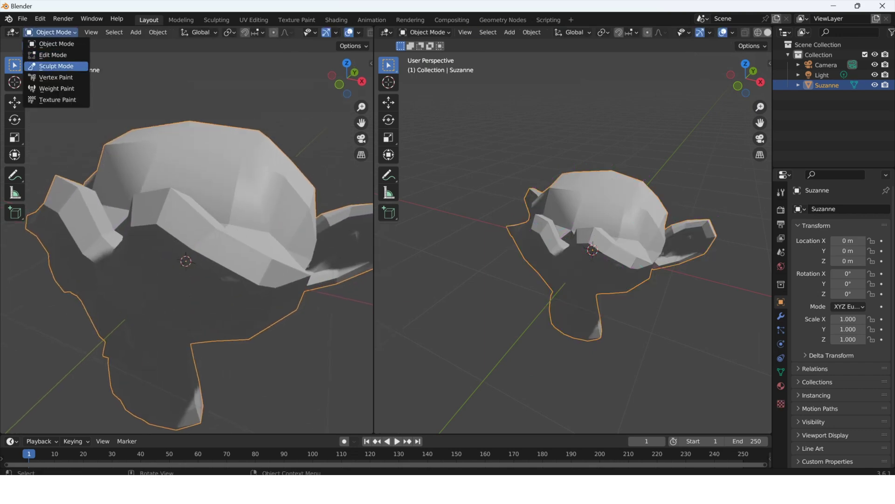
click(46, 55)
key(a)
click(189, 32)
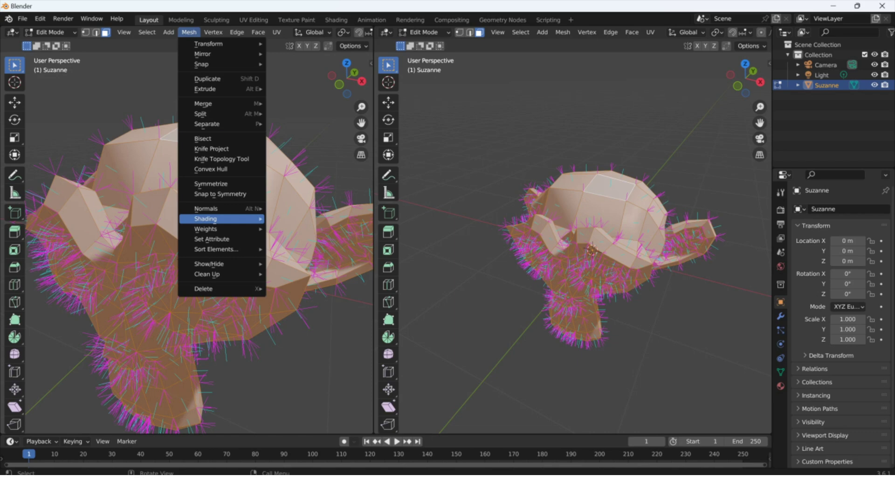
key(Escape)
key(r)
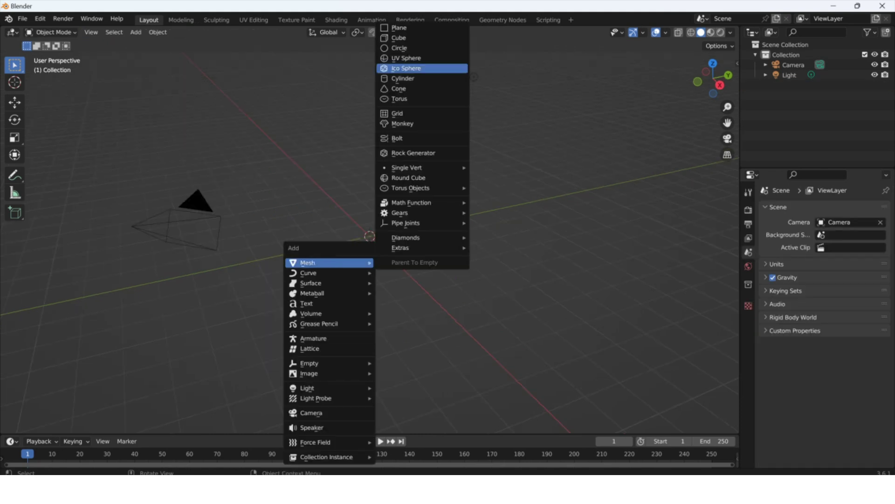
Add a UV sphere at the world origin and enter Edit Mode on it.
click(405, 58)
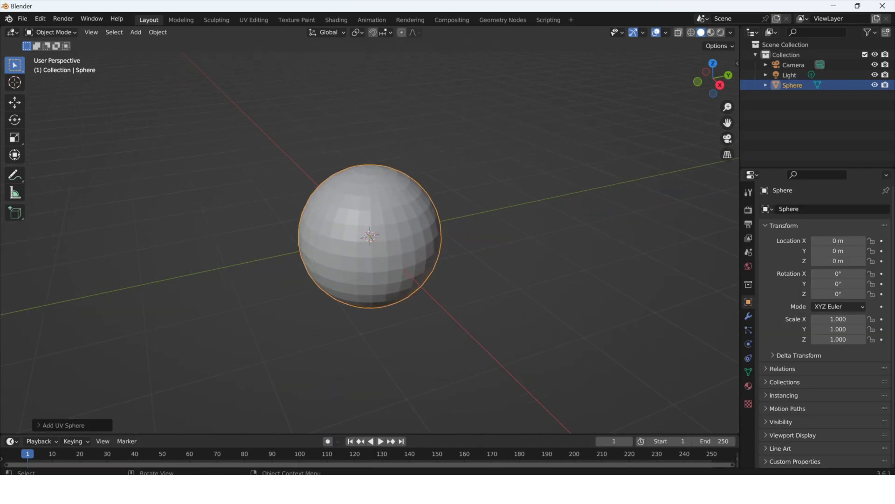
click(50, 32)
click(53, 54)
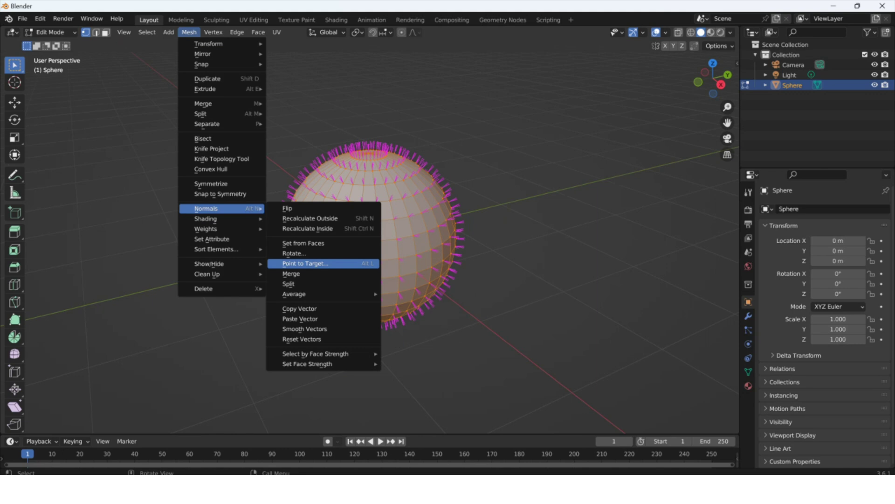
Run Point to Target on all the sphere's normals, aiming them at a 3D cursor point beside the sphere.
click(305, 264)
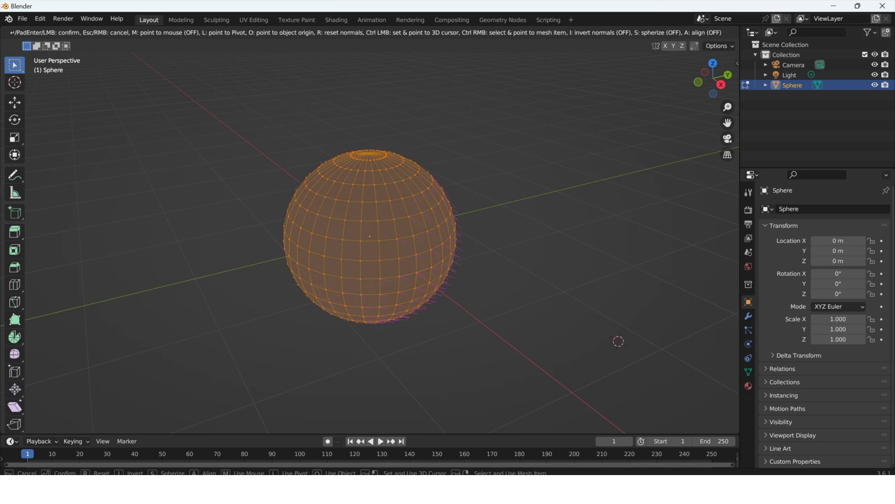
scroll(110, 343, up, 2)
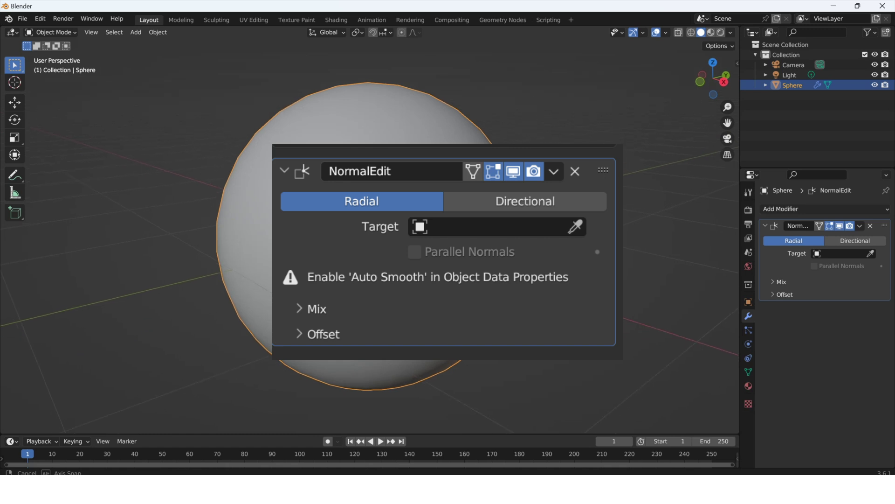
middle_drag(370, 236, 378, 238)
scroll(370, 236, up, 1)
scroll(370, 237, down, 2)
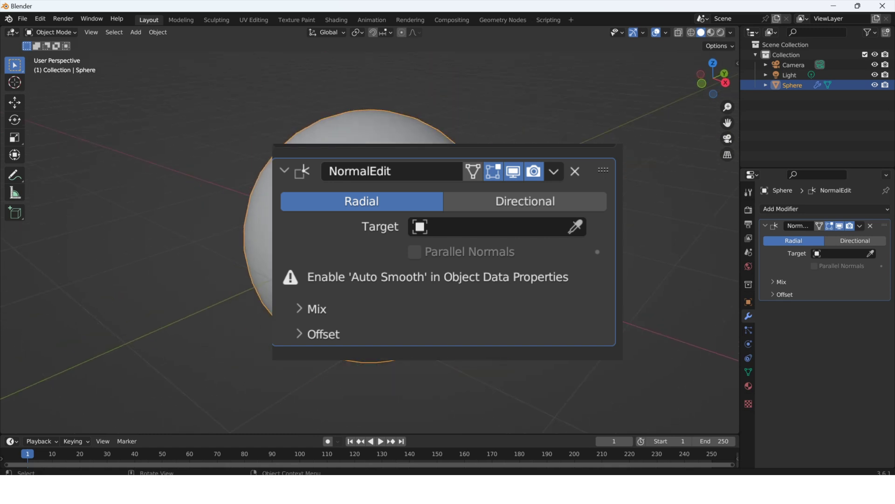